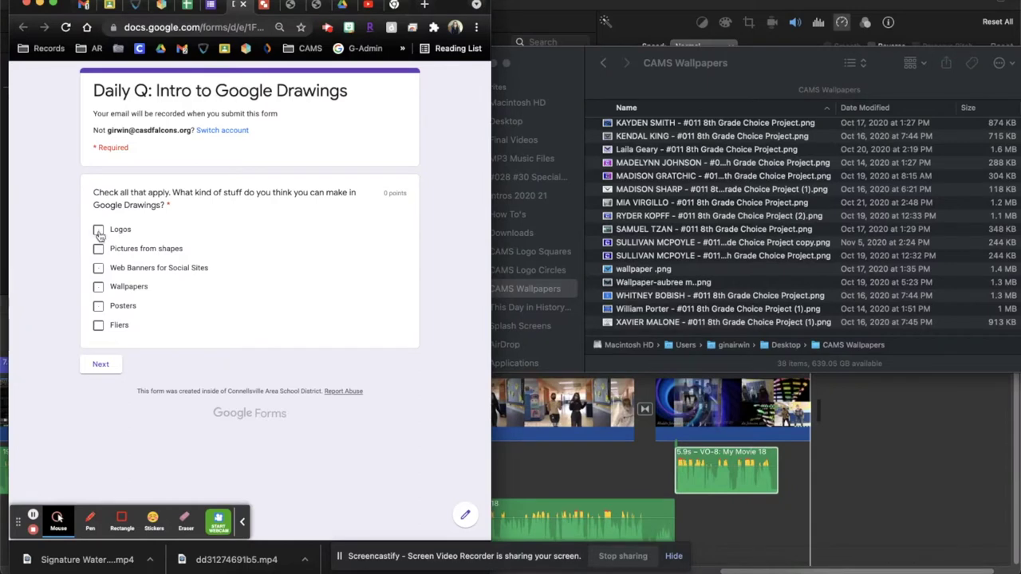
Tick Logos in the form, then open the CAMS Logo Circles folder in Finder.
{"action": "left_click", "coordinate": [98, 230]}
{"action": "left_click", "coordinate": [616, 75]}
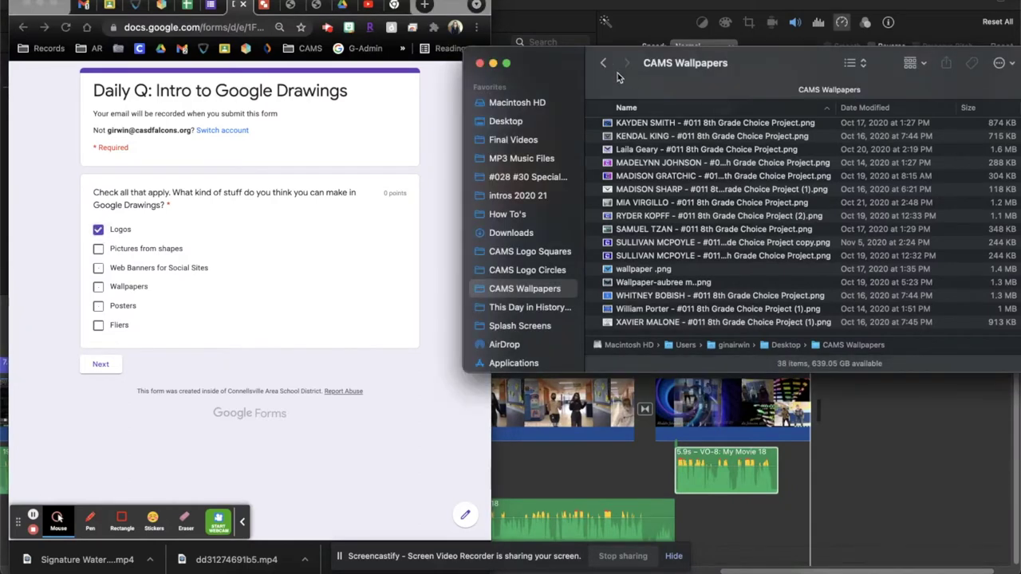
{"action": "left_click", "coordinate": [548, 270]}
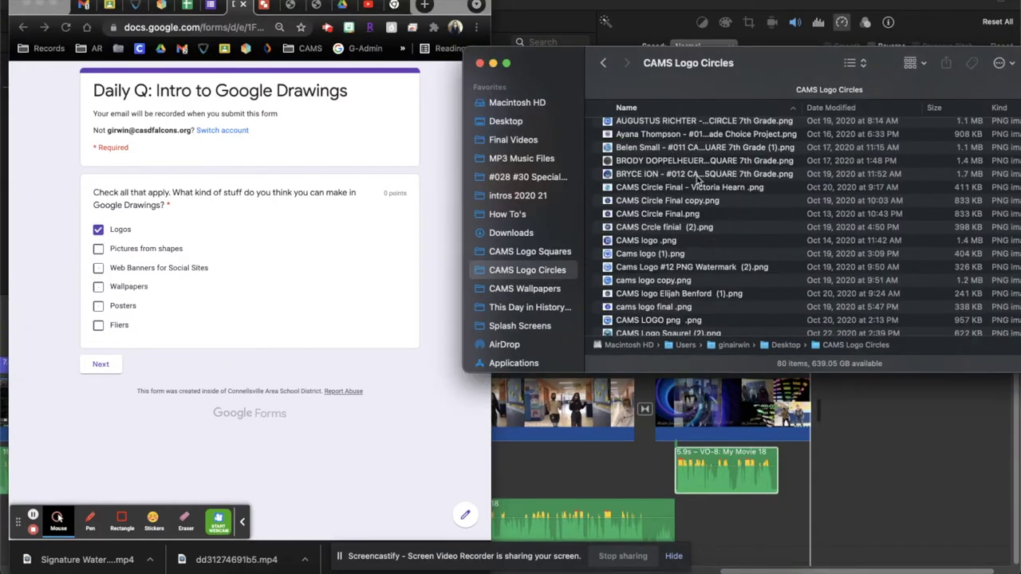
Quick Look through the student circle logos, including CAMS Circle Final.png and CAMS Logo Square.png.
{"action": "scroll", "coordinate": [654, 159], "scroll_direction": "up", "scroll_amount": 3}
{"action": "left_click", "coordinate": [664, 168]}
{"action": "key", "text": "space"}
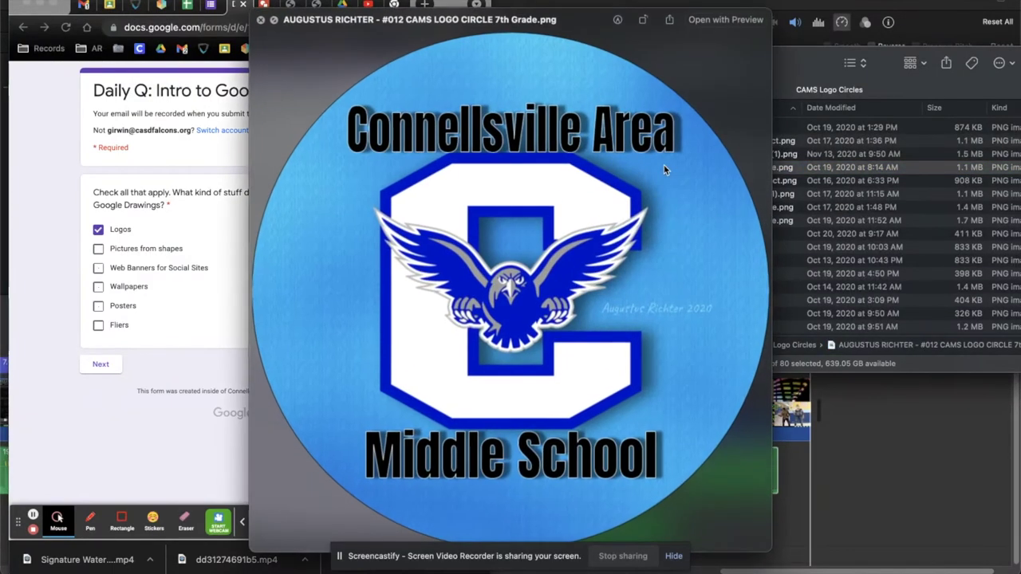
{"action": "key", "text": "Down"}
{"action": "key", "text": "Down"}
{"action": "key", "text": "Down"}
{"action": "key", "text": "Down"}
{"action": "key", "text": "Down"}
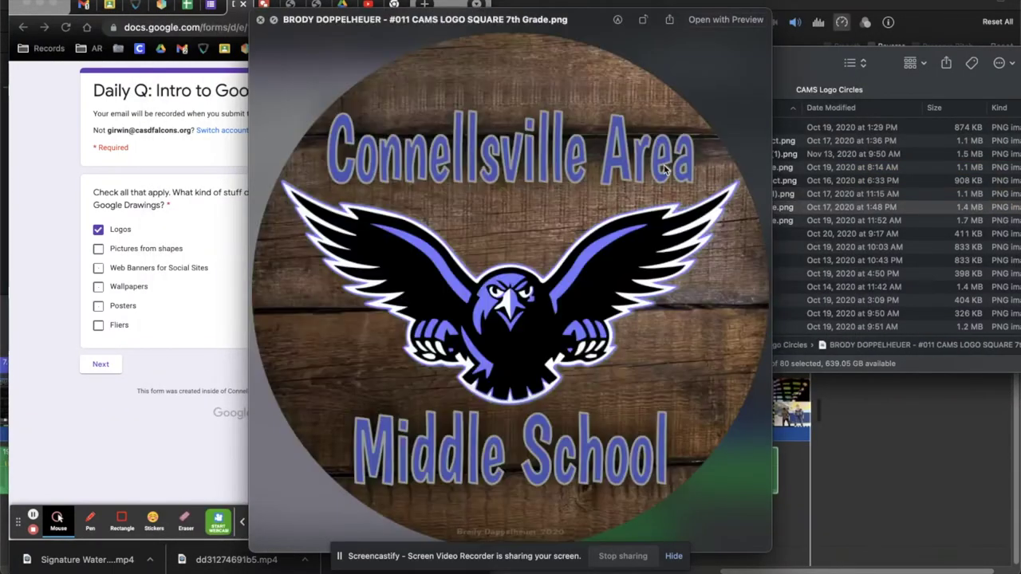
{"action": "key", "text": "Down"}
{"action": "key", "text": "Down"}
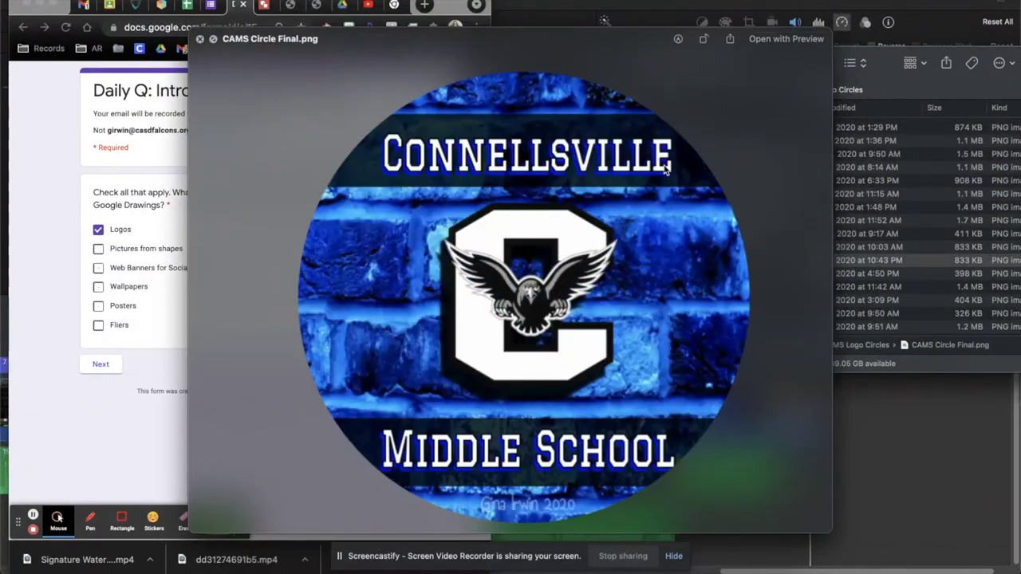
{"action": "key", "text": "Down"}
{"action": "key", "text": "Down"}
{"action": "key", "text": "Down"}
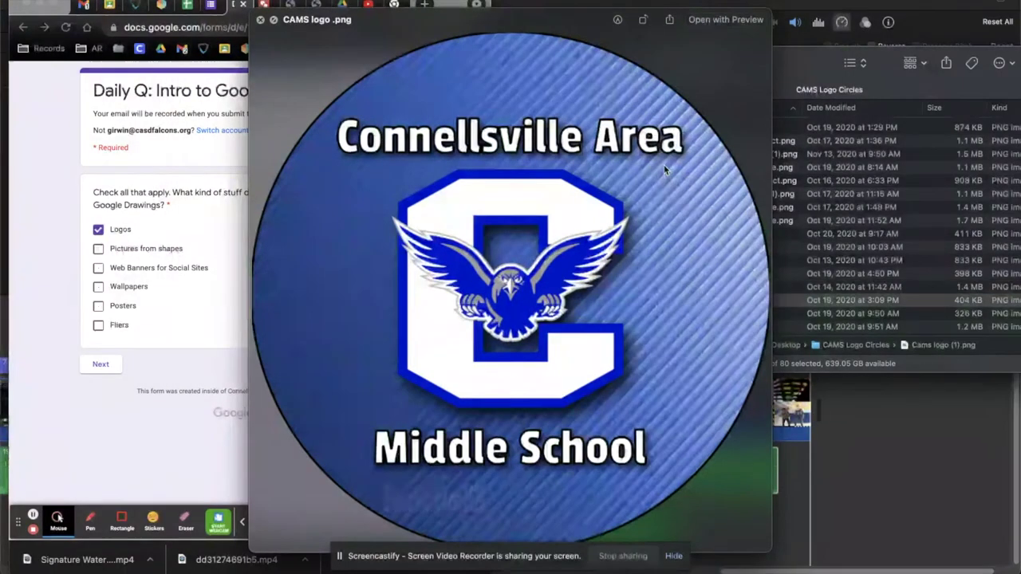
{"action": "key", "text": "Down"}
{"action": "key", "text": "Down"}
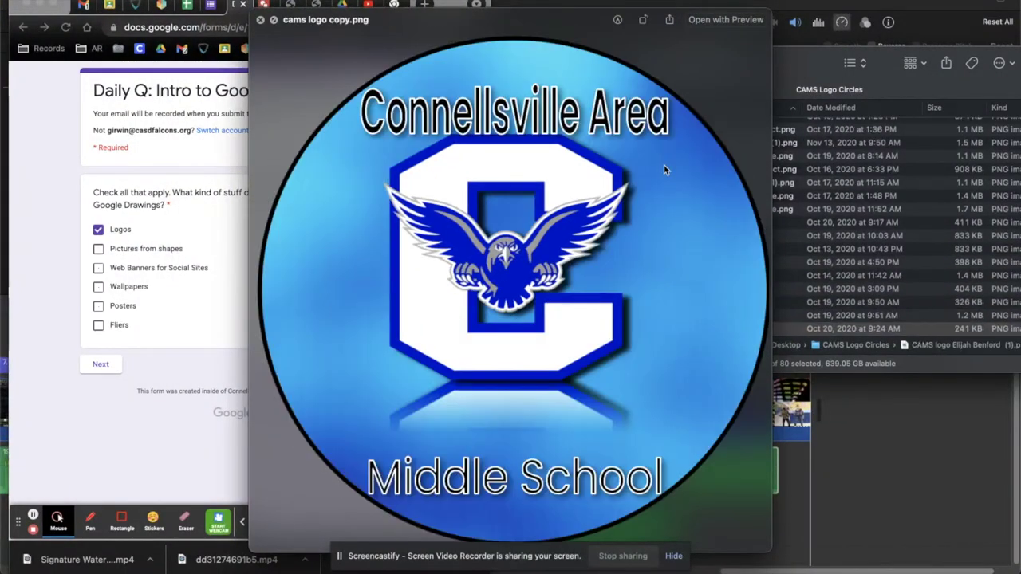
{"action": "key", "text": "Down"}
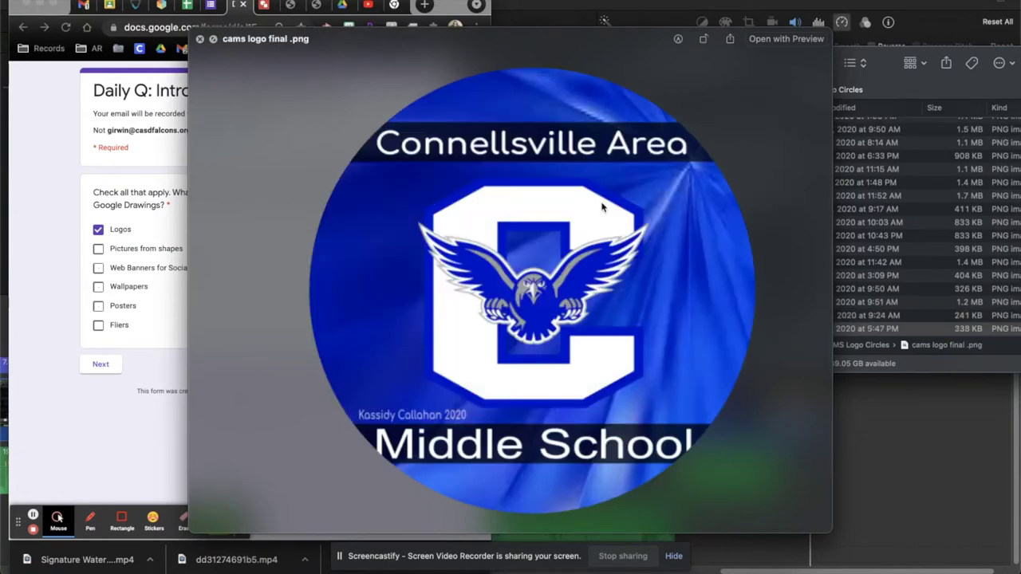
{"action": "key", "text": "Down"}
{"action": "key", "text": "Down"}
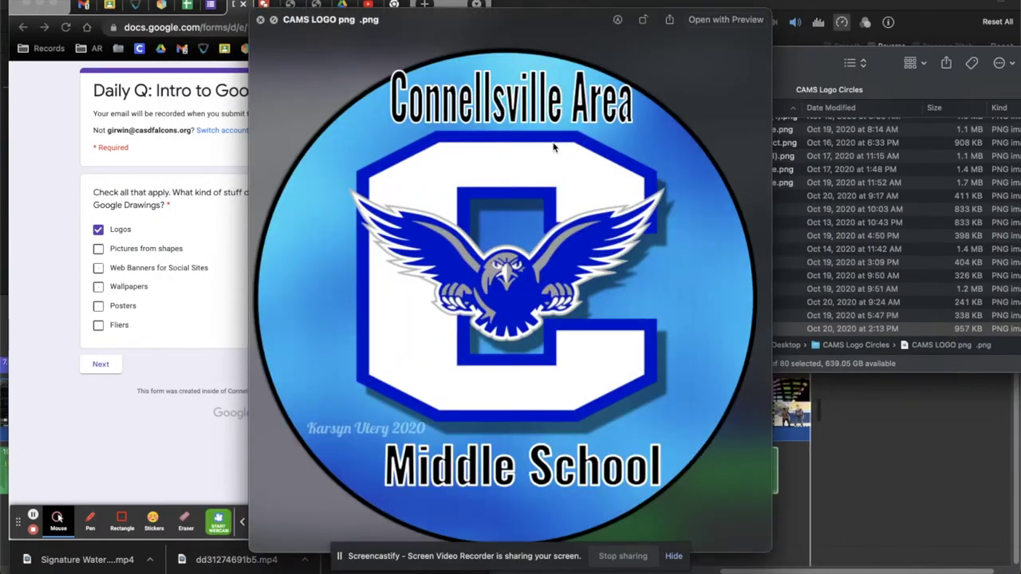
{"action": "key", "text": "Down"}
{"action": "key", "text": "Down"}
{"action": "key", "text": "Down"}
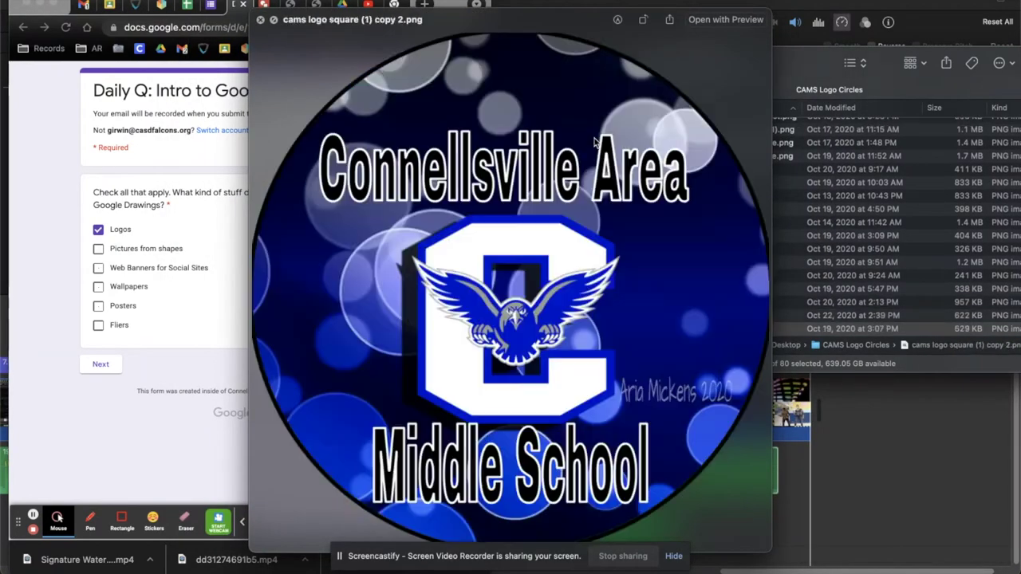
{"action": "key", "text": "Down"}
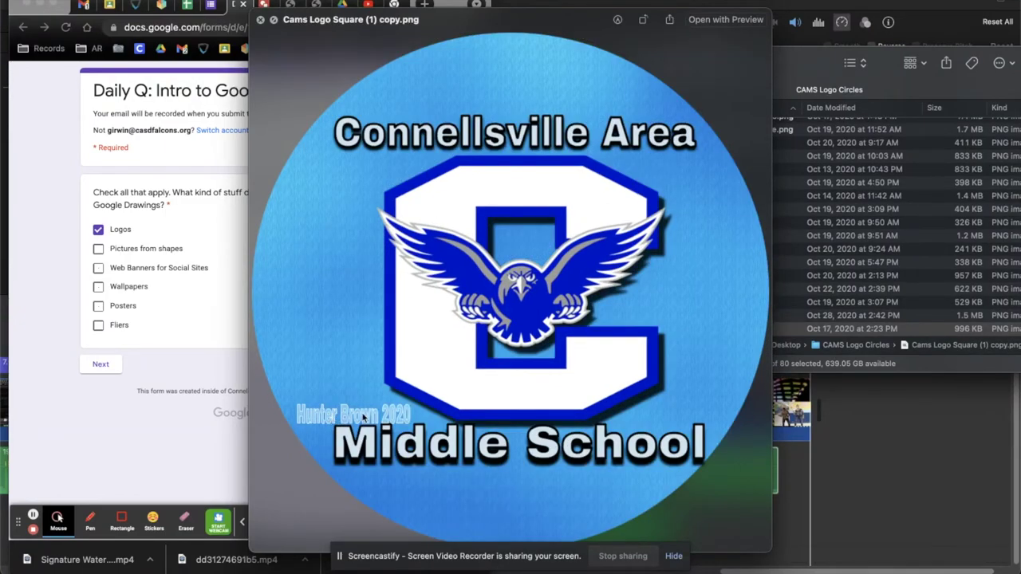
{"action": "key", "text": "Down"}
{"action": "key", "text": "Down"}
{"action": "key", "text": "Down"}
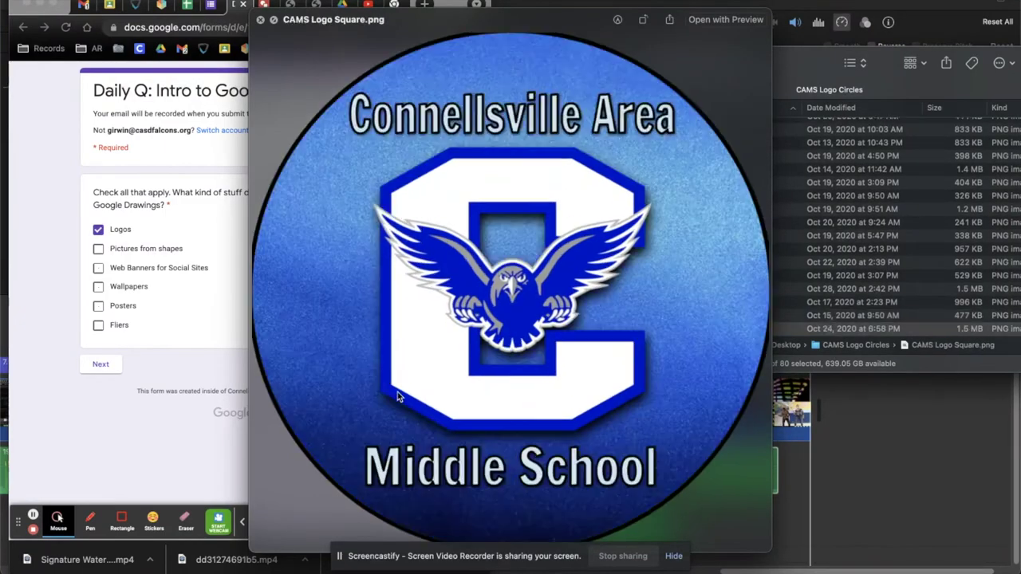
{"action": "key", "text": "Down"}
{"action": "key", "text": "Down"}
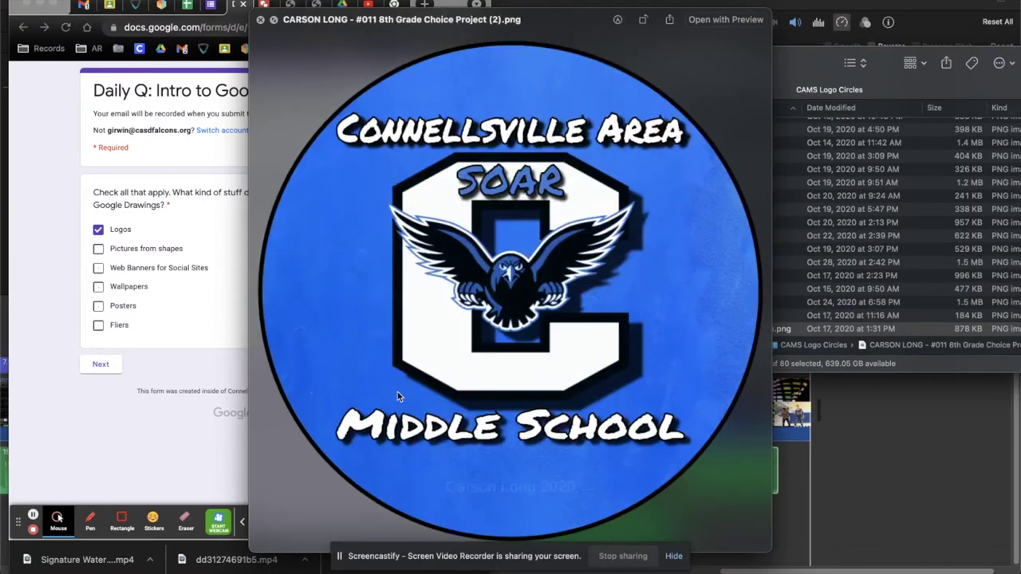
{"action": "key", "text": "Up"}
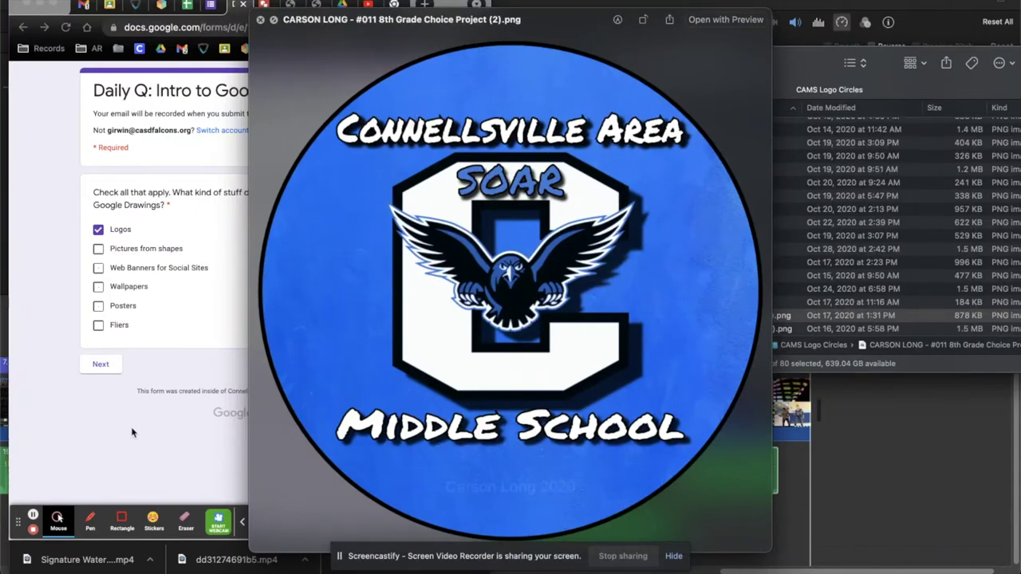
{"action": "left_click", "coordinate": [129, 261]}
Tick Pictures from shapes, Web Banners for Social Sites and Wallpapers in the form.
{"action": "left_click", "coordinate": [120, 253]}
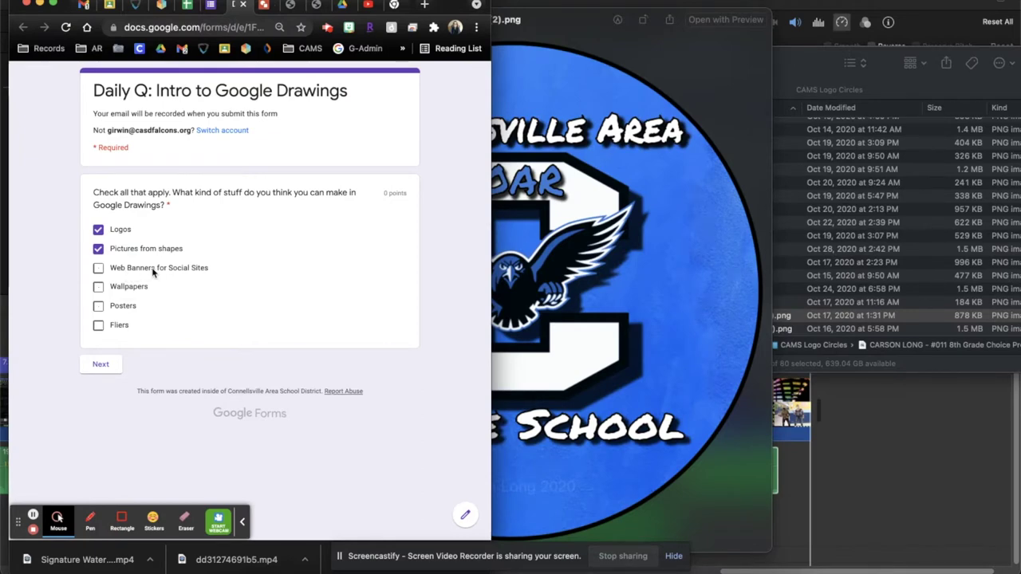
{"action": "left_click", "coordinate": [154, 269]}
{"action": "left_click", "coordinate": [119, 288]}
Close the Quick Look logo preview window.
{"action": "left_click", "coordinate": [809, 72]}
{"action": "left_click", "coordinate": [260, 19]}
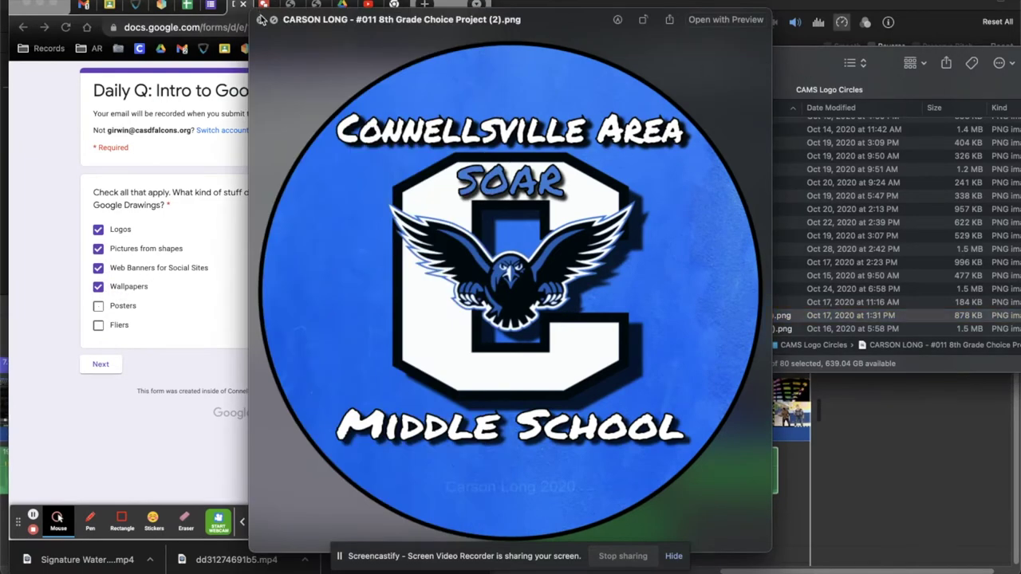
{"action": "left_click", "coordinate": [261, 19]}
Preview about six wallpapers from the CAMS Wallpapers folder in Quick Look, then close it.
{"action": "left_click", "coordinate": [526, 288]}
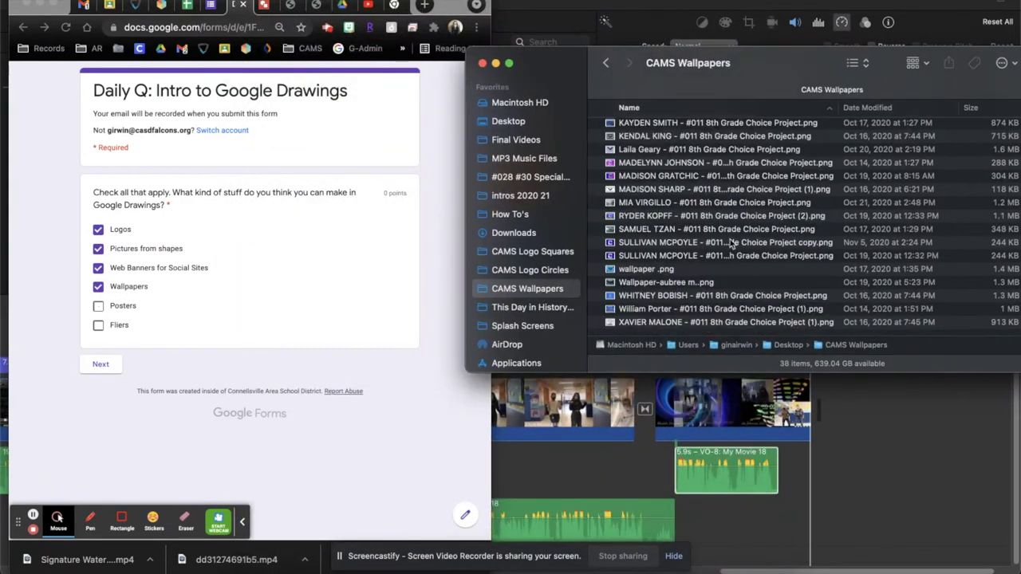
{"action": "left_click", "coordinate": [727, 191]}
{"action": "key", "text": "Down"}
{"action": "key", "text": "space"}
{"action": "key", "text": "Down"}
{"action": "key", "text": "Down"}
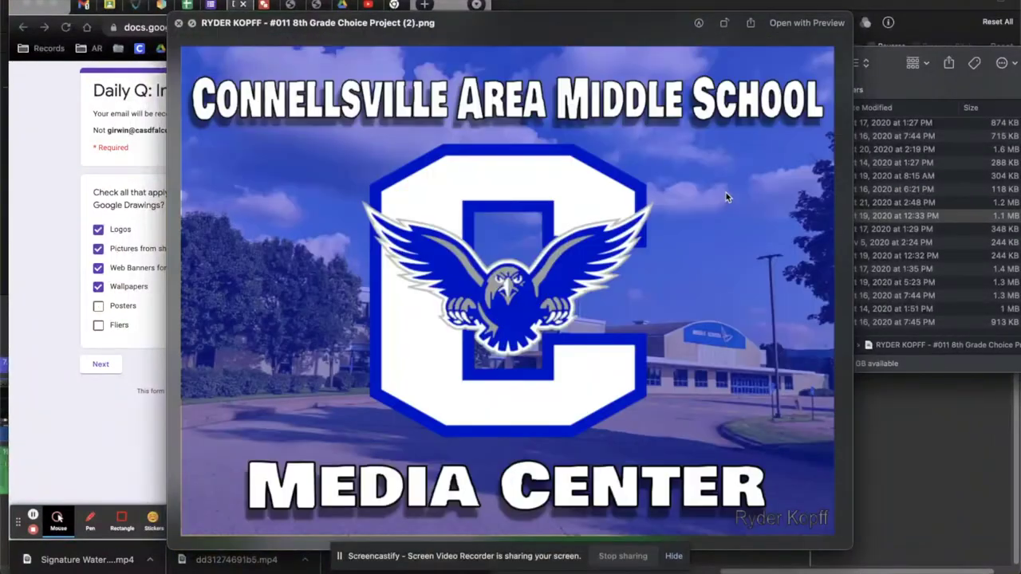
{"action": "key", "text": "Down"}
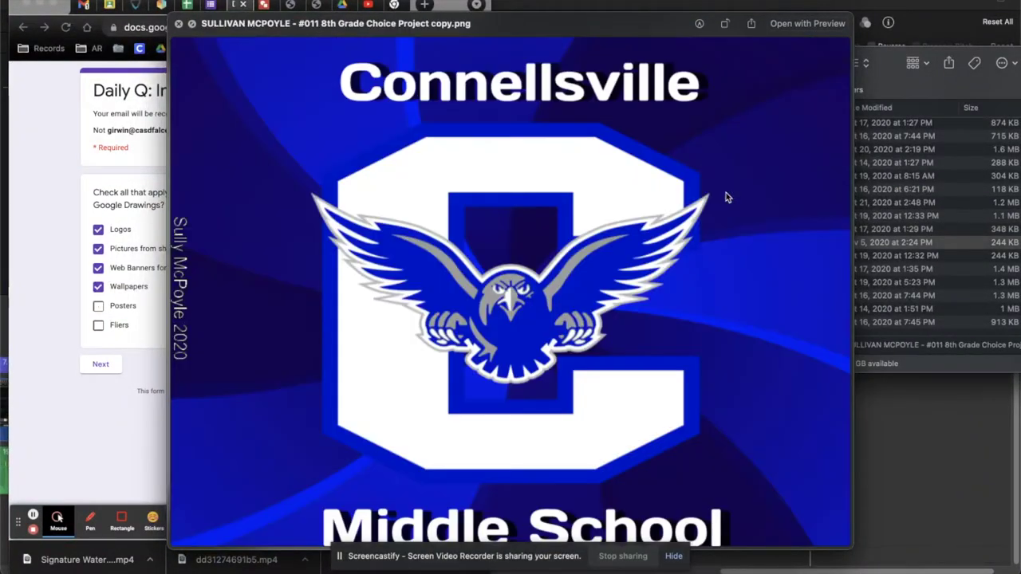
{"action": "key", "text": "Down"}
{"action": "key", "text": "Down"}
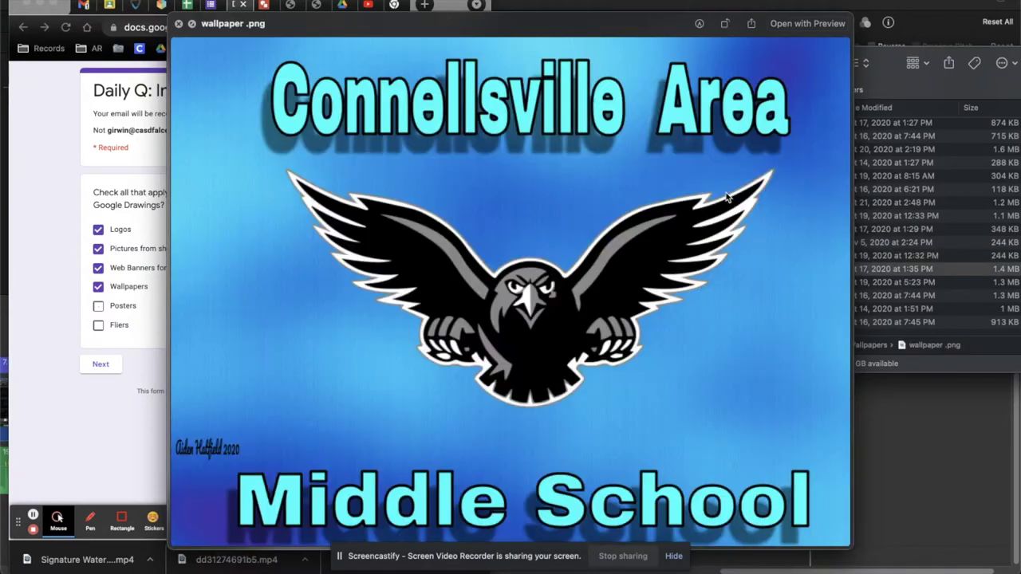
{"action": "key", "text": "Down"}
{"action": "key", "text": "Down"}
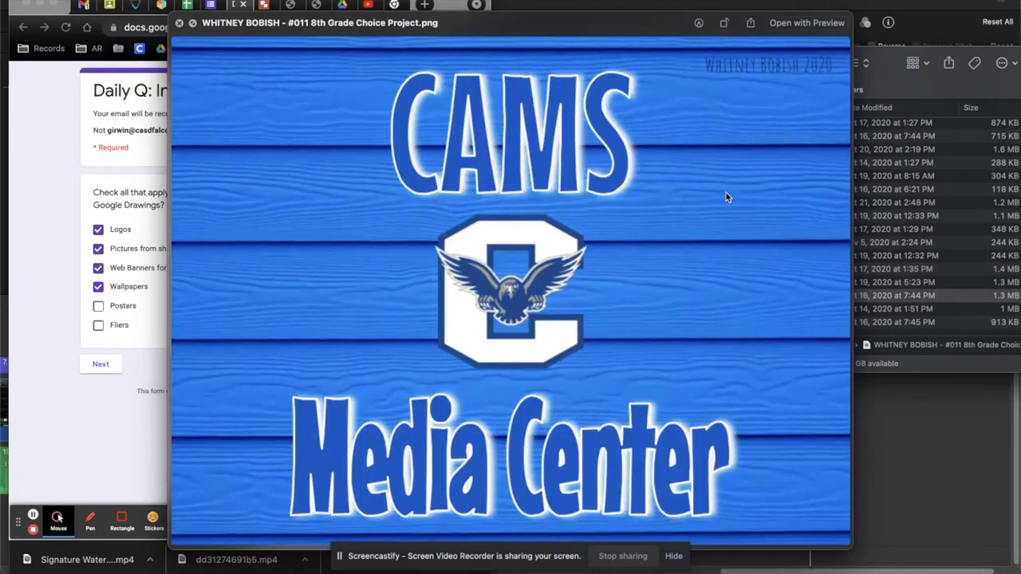
{"action": "key", "text": "Down"}
{"action": "key", "text": "space"}
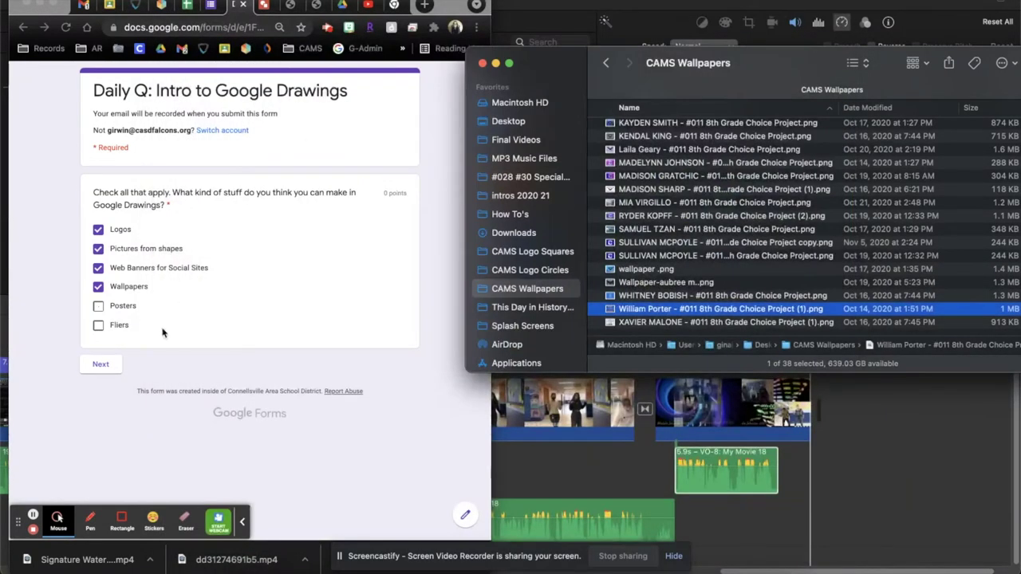
Tick Posters and Fliers, then go to the next form section.
{"action": "left_click", "coordinate": [120, 312]}
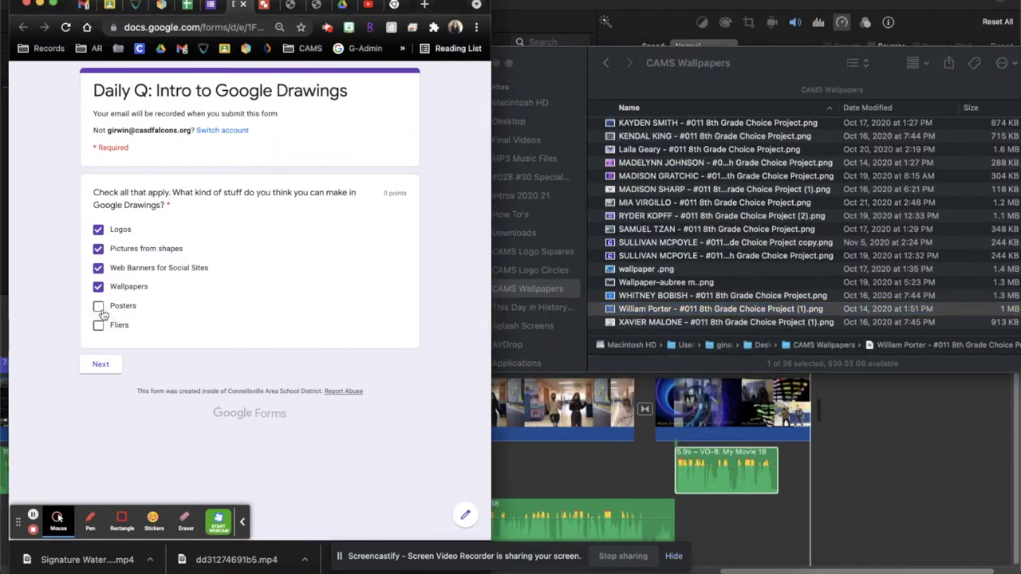
{"action": "left_click", "coordinate": [100, 309]}
{"action": "left_click", "coordinate": [99, 327]}
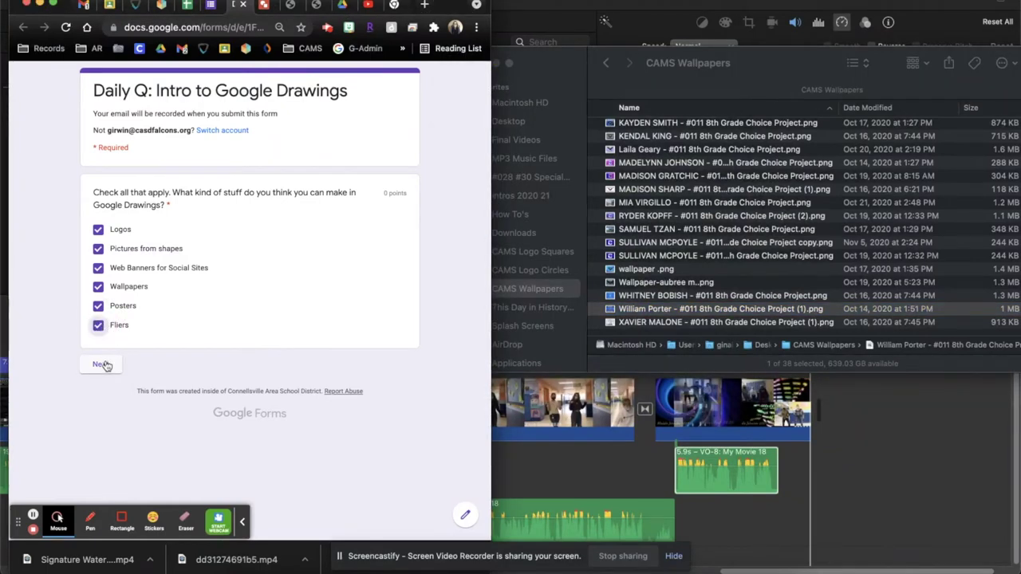
{"action": "left_click", "coordinate": [103, 364]}
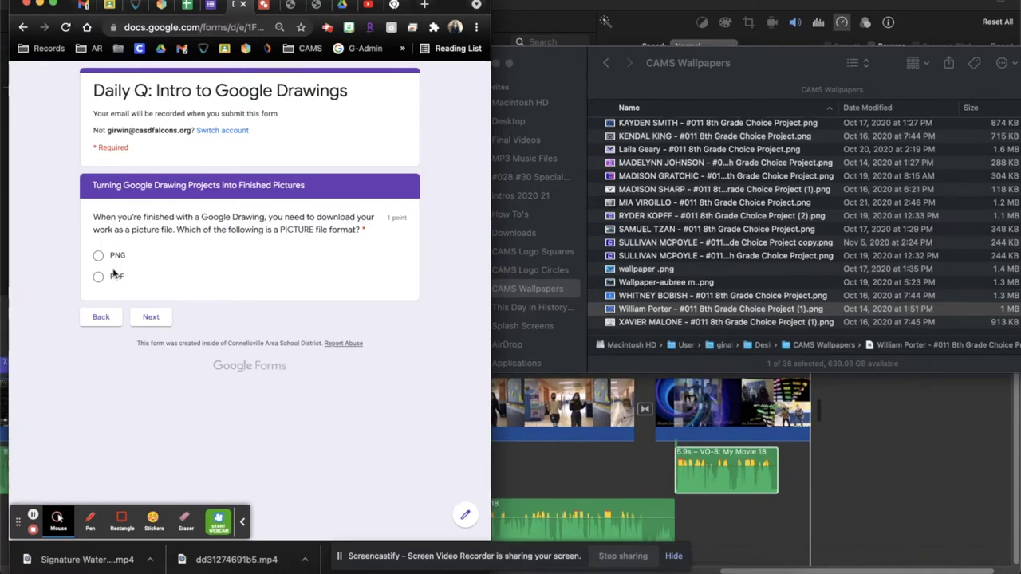
Choose PNG as the picture file format and continue to the next section.
{"action": "left_click", "coordinate": [98, 255]}
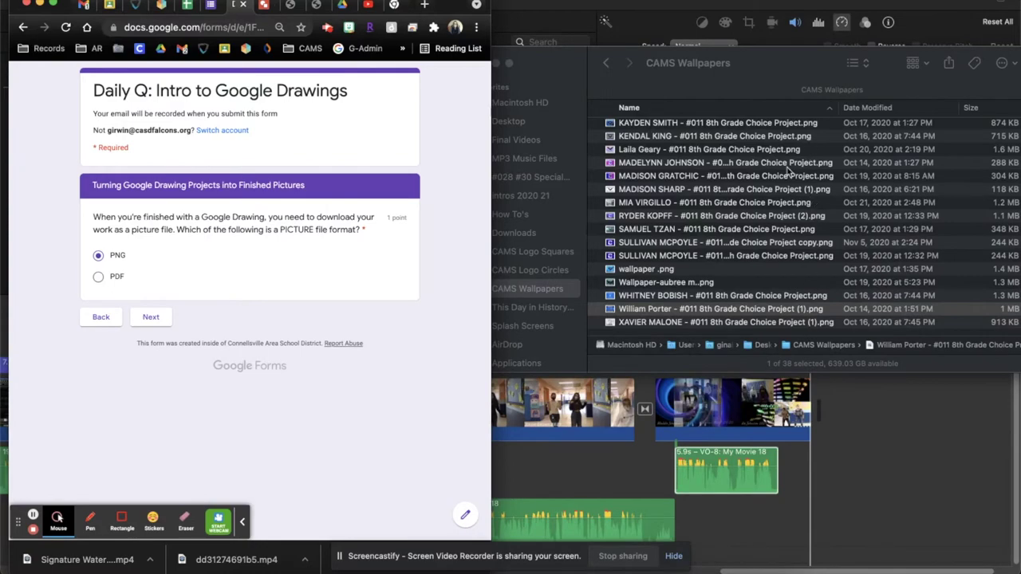
{"action": "scroll", "coordinate": [788, 169], "scroll_direction": "up", "scroll_amount": 10}
{"action": "scroll", "coordinate": [788, 169], "scroll_direction": "down", "scroll_amount": 4}
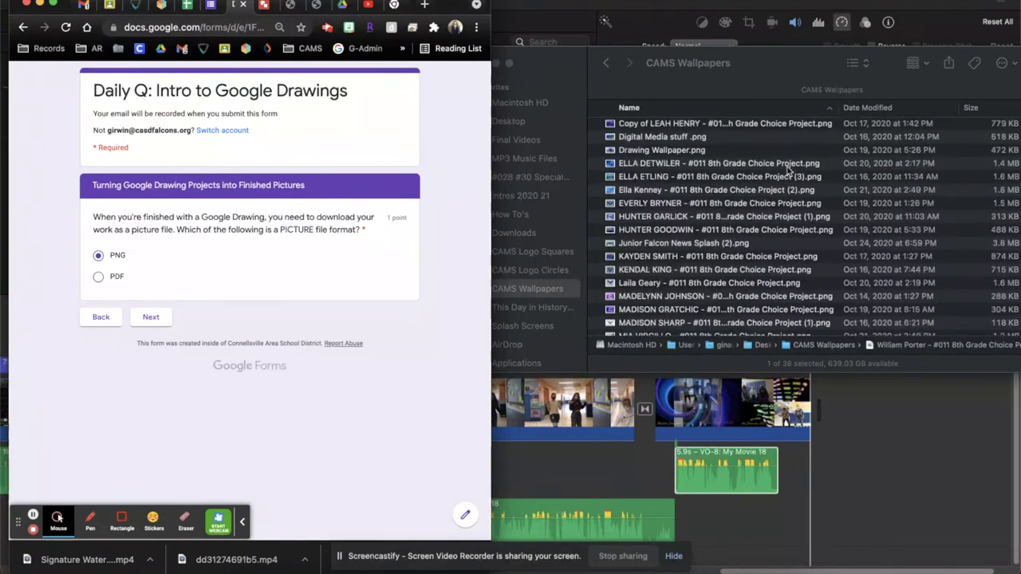
{"action": "scroll", "coordinate": [788, 169], "scroll_direction": "down", "scroll_amount": 5}
{"action": "scroll", "coordinate": [788, 169], "scroll_direction": "up", "scroll_amount": 10}
{"action": "left_click", "coordinate": [152, 316]}
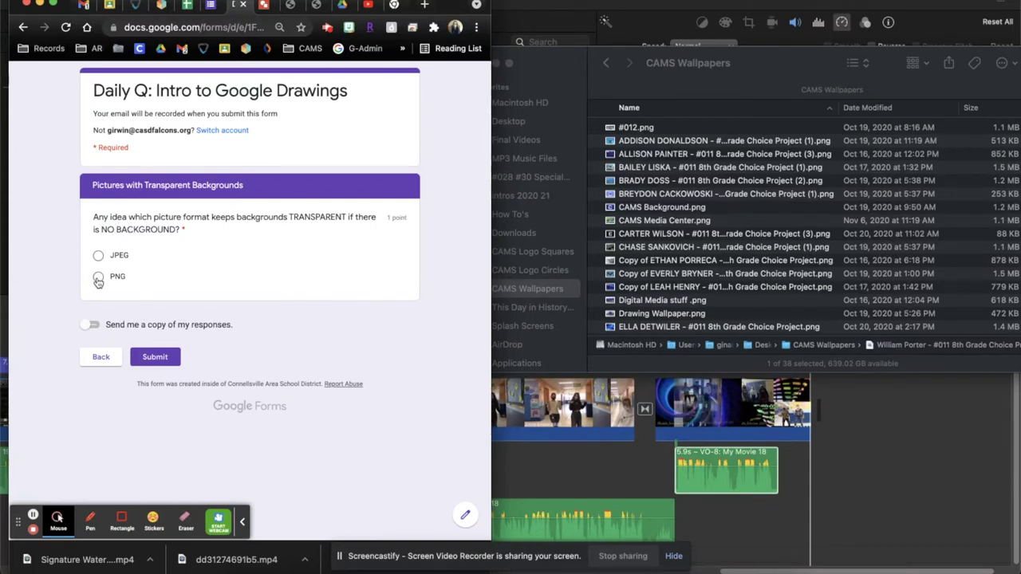
Answer PNG as the format that keeps backgrounds transparent.
{"action": "left_click", "coordinate": [98, 279]}
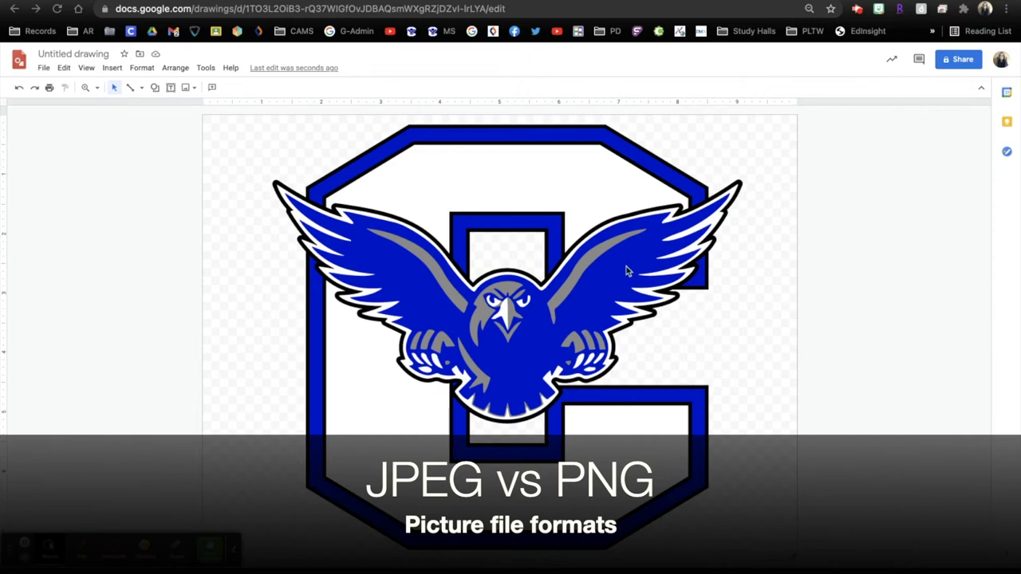
Select and nudge the falcon C logo a few times, then delete it from the canvas.
{"action": "left_click", "coordinate": [602, 280]}
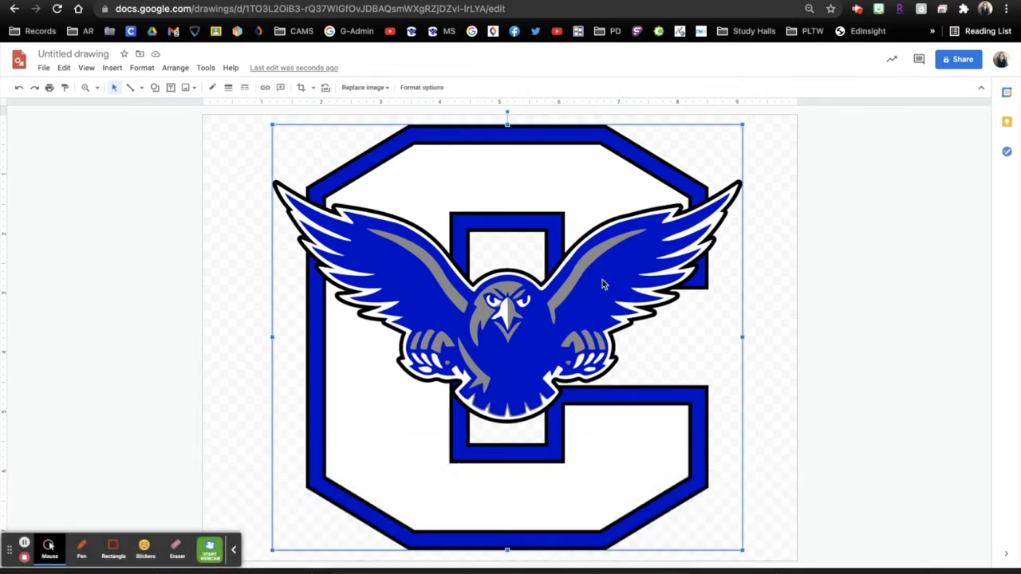
{"action": "mouse_move", "coordinate": [602, 284]}
{"action": "left_mouse_down"}
{"action": "mouse_move", "coordinate": [542, 285]}
{"action": "mouse_move", "coordinate": [633, 296]}
{"action": "mouse_move", "coordinate": [593, 284]}
{"action": "left_mouse_up"}
{"action": "left_click", "coordinate": [236, 233]}
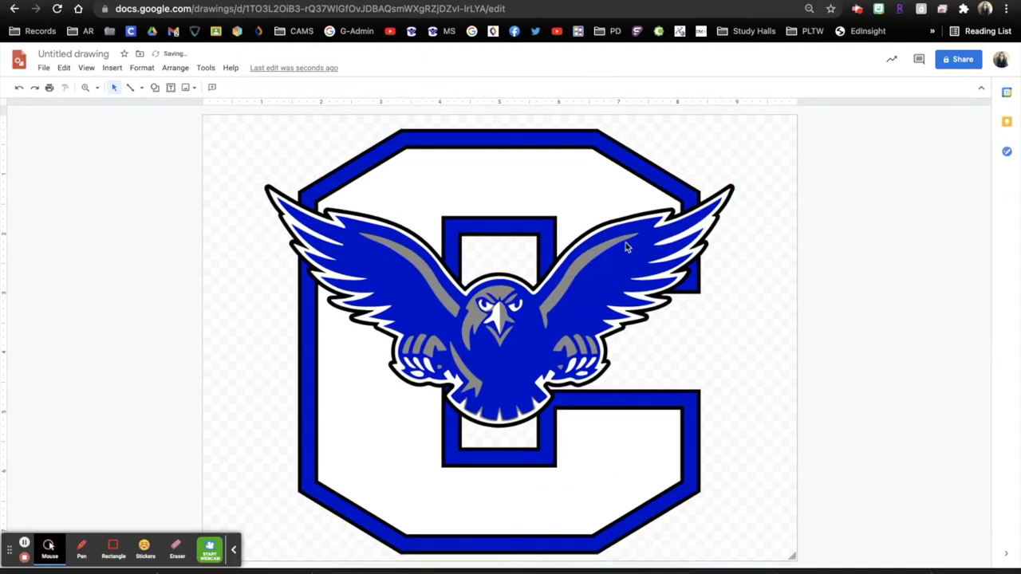
{"action": "left_click", "coordinate": [755, 208]}
{"action": "left_click", "coordinate": [646, 232]}
{"action": "left_click_drag", "start_coordinate": [646, 232], "coordinate": [639, 228]}
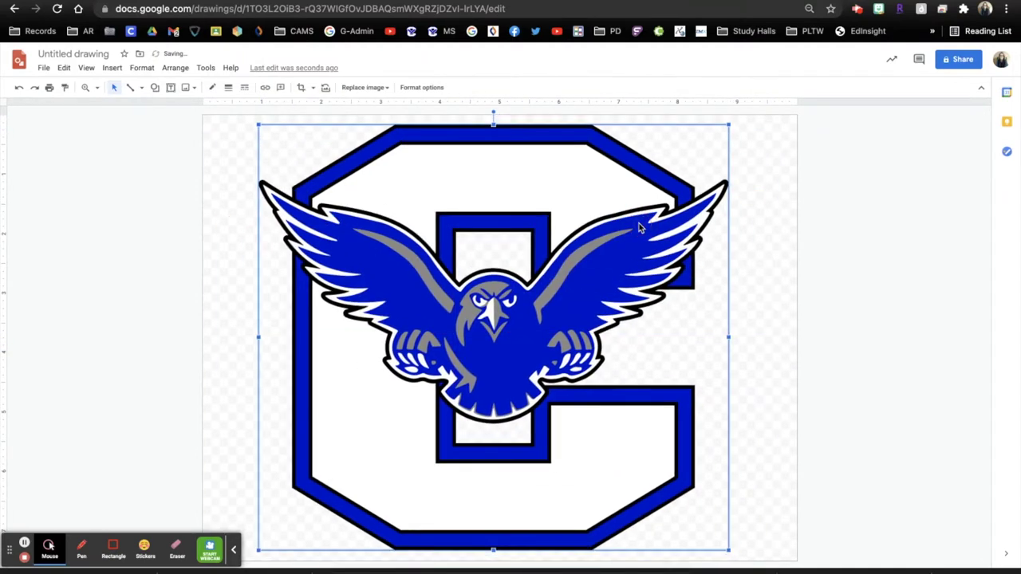
{"action": "left_click", "coordinate": [757, 220]}
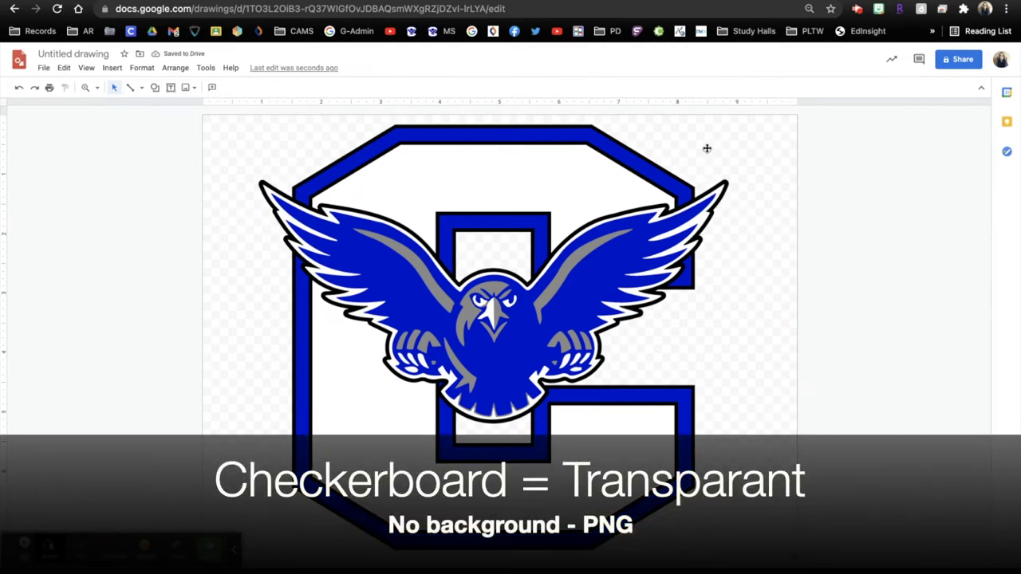
{"action": "left_click", "coordinate": [711, 148]}
{"action": "left_click", "coordinate": [767, 167]}
{"action": "left_click", "coordinate": [641, 182]}
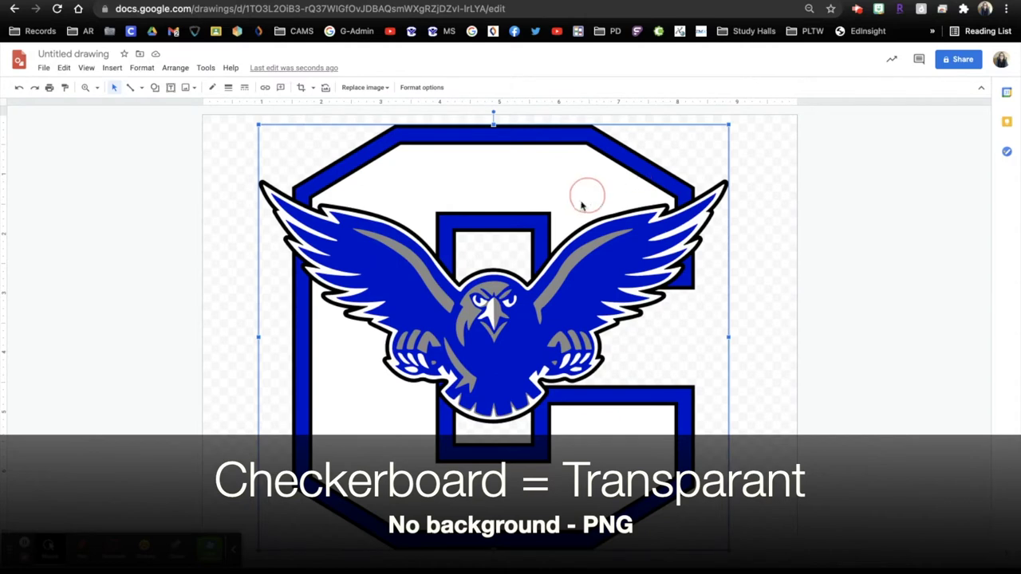
{"action": "mouse_move", "coordinate": [588, 199]}
{"action": "left_mouse_down"}
{"action": "mouse_move", "coordinate": [584, 211]}
{"action": "mouse_move", "coordinate": [566, 205]}
{"action": "mouse_move", "coordinate": [593, 200]}
{"action": "mouse_move", "coordinate": [592, 210]}
{"action": "left_mouse_up"}
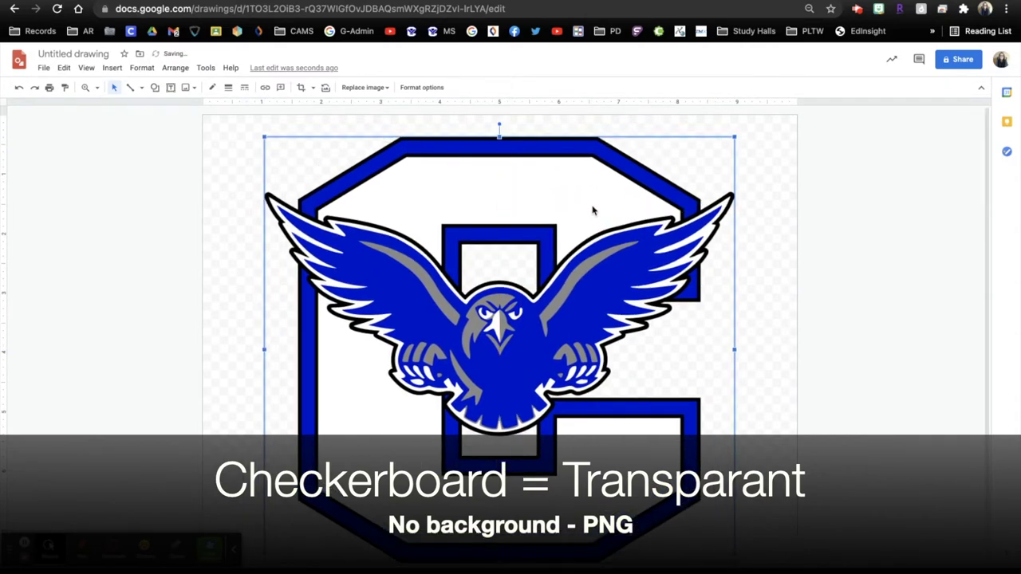
{"action": "key", "text": "Delete"}
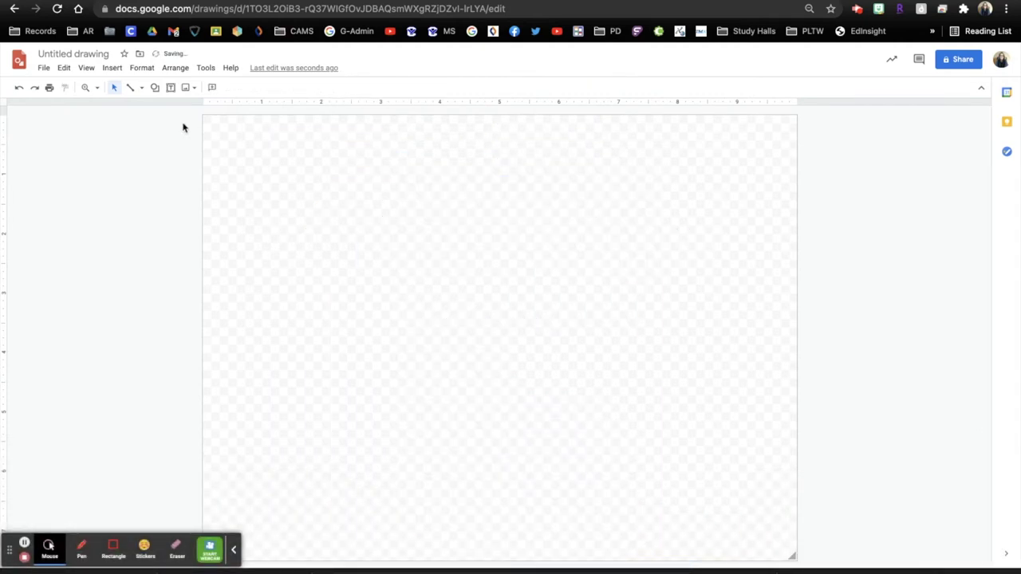
Start inserting an image from Drive and open the Digital Media Files shared drive.
{"action": "left_click", "coordinate": [190, 88]}
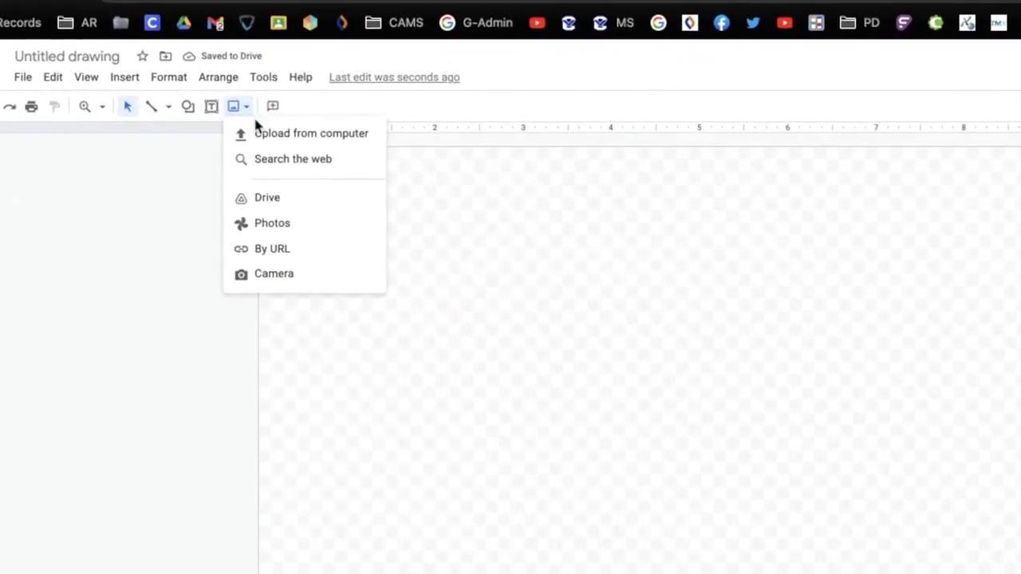
{"action": "left_click", "coordinate": [249, 186]}
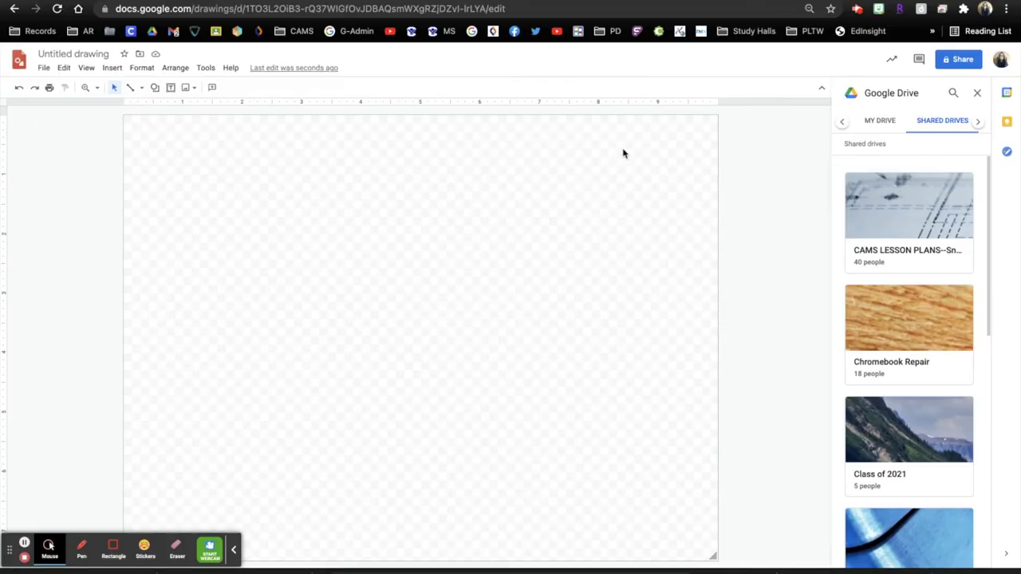
{"action": "left_click", "coordinate": [877, 122]}
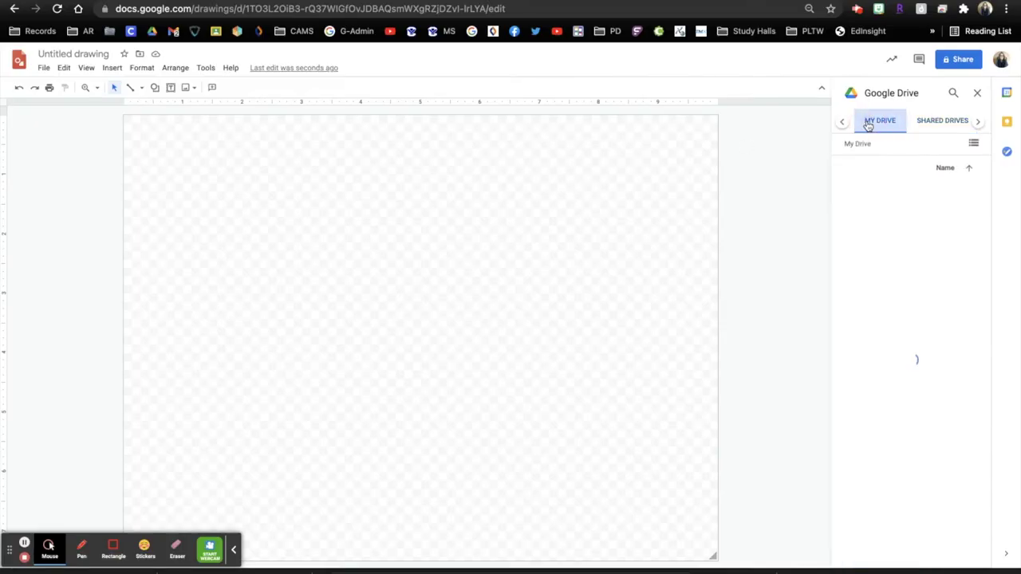
{"action": "left_click", "coordinate": [945, 124]}
{"action": "scroll", "coordinate": [925, 407], "scroll_direction": "down", "scroll_amount": 3}
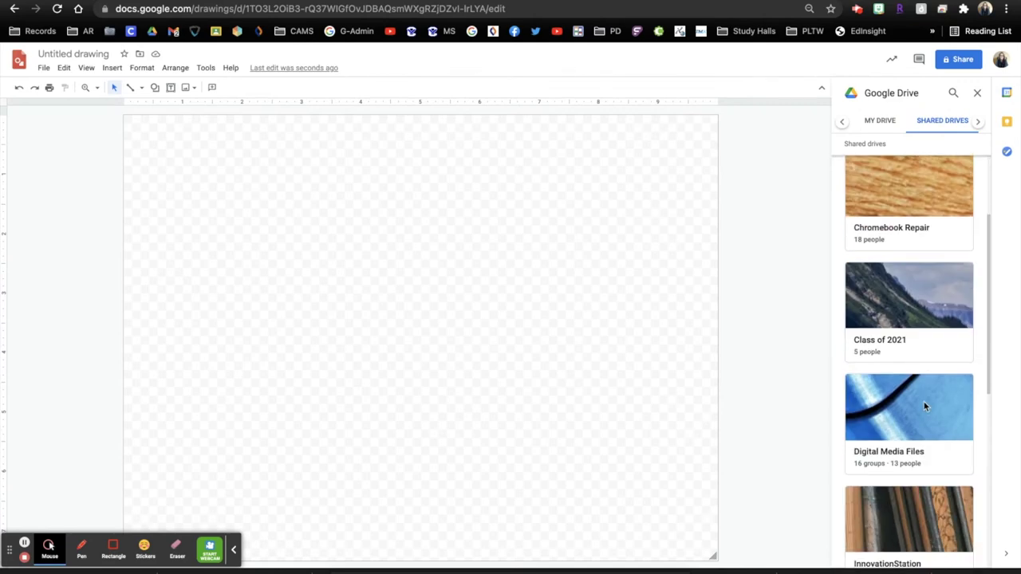
{"action": "left_click", "coordinate": [910, 300]}
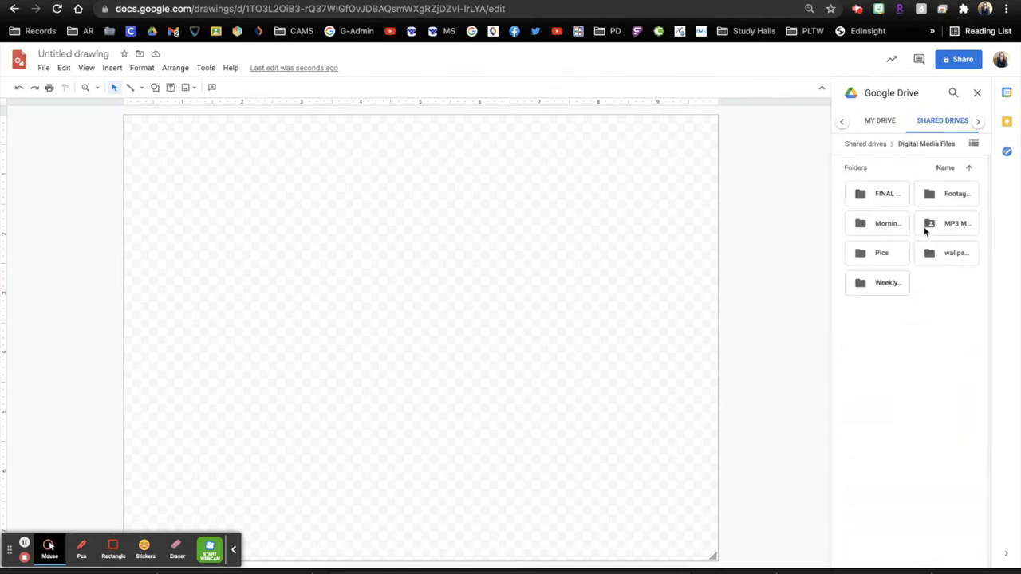
{"action": "left_click", "coordinate": [973, 143]}
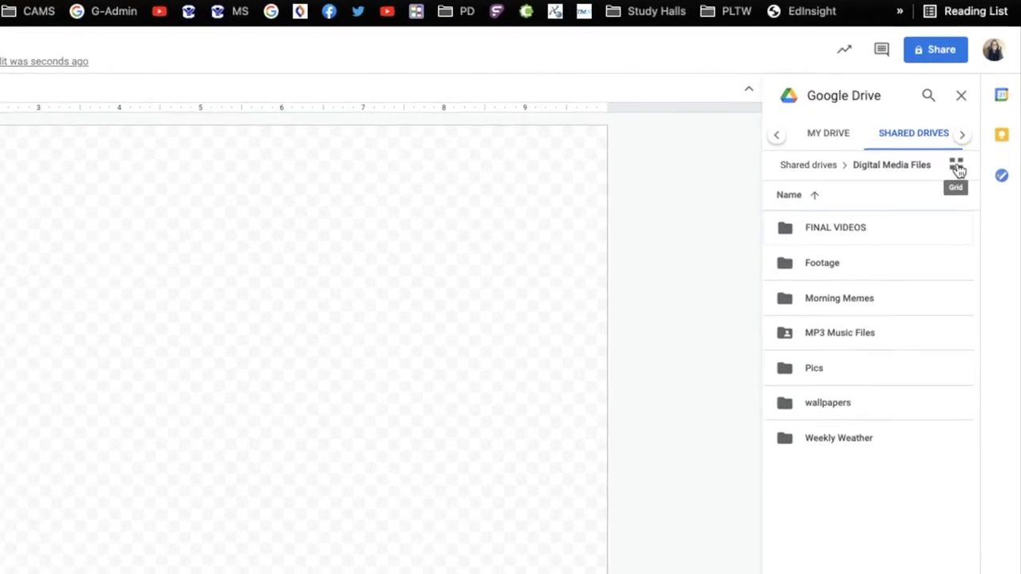
{"action": "left_click", "coordinate": [956, 166]}
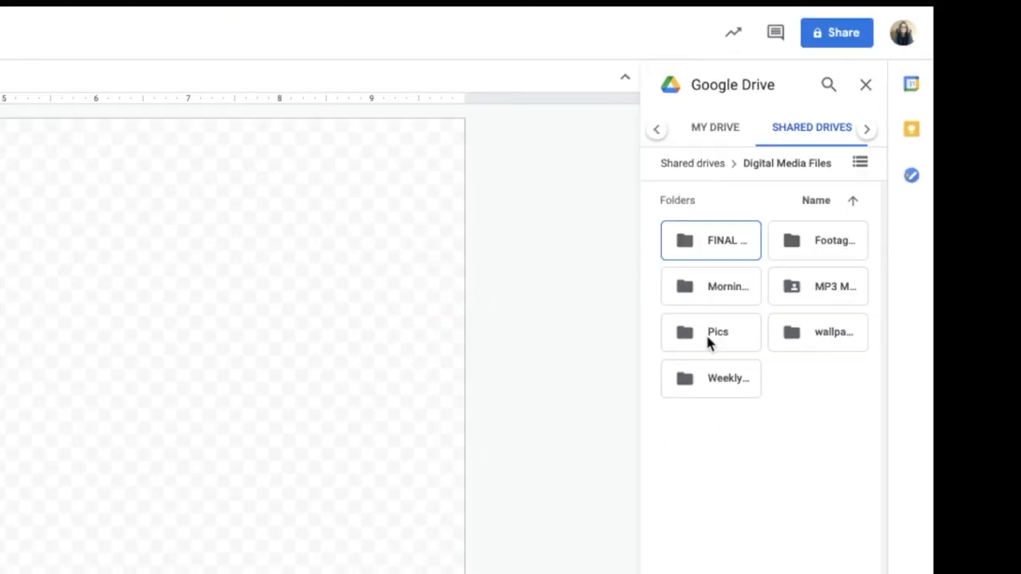
Open Pics > Falcon Logo and browse the logo files, switching between thumbnails and list.
{"action": "double_click", "coordinate": [714, 339]}
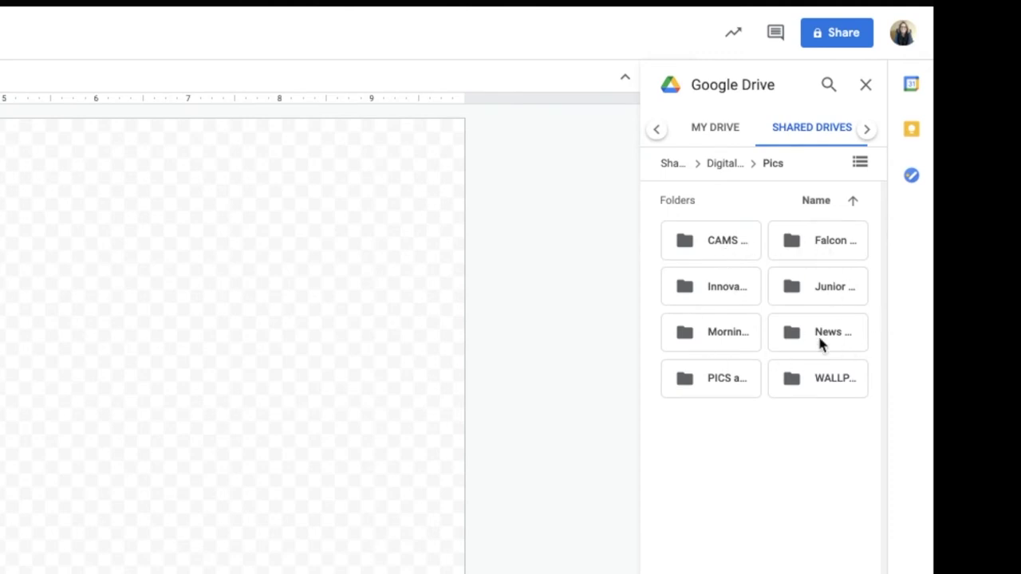
{"action": "left_click", "coordinate": [863, 164]}
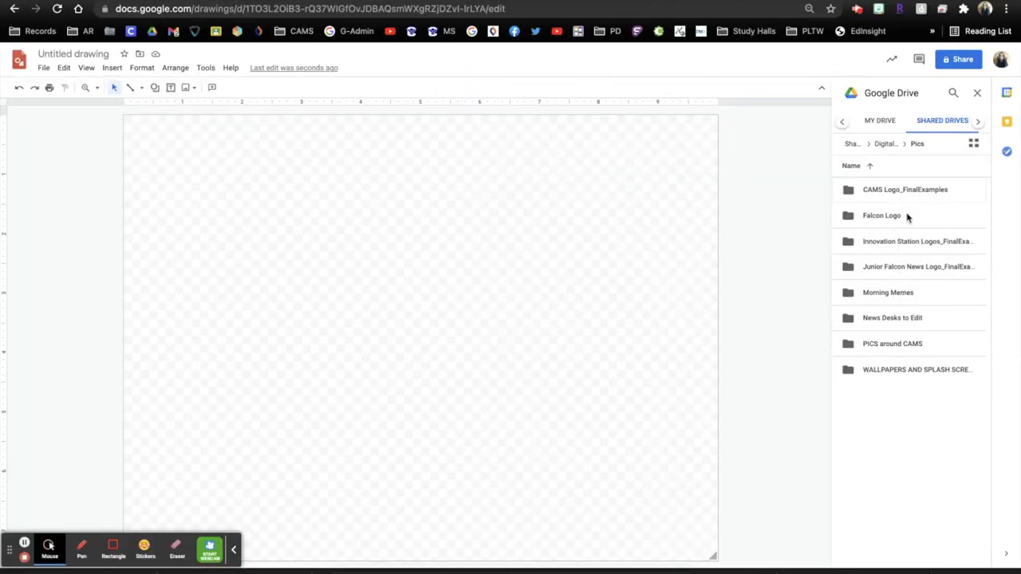
{"action": "left_click", "coordinate": [882, 215]}
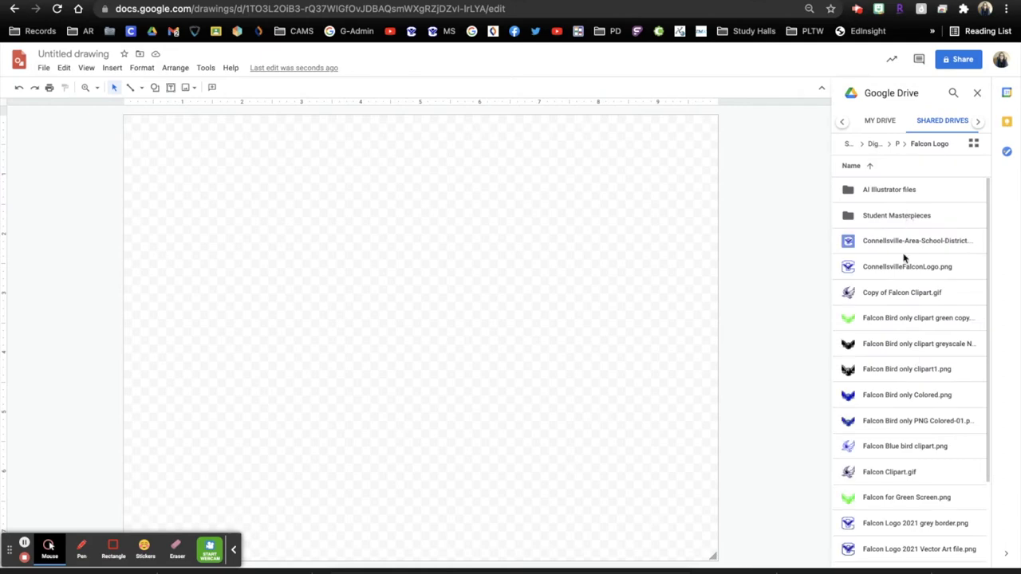
{"action": "scroll", "coordinate": [864, 386], "scroll_direction": "down", "scroll_amount": 3}
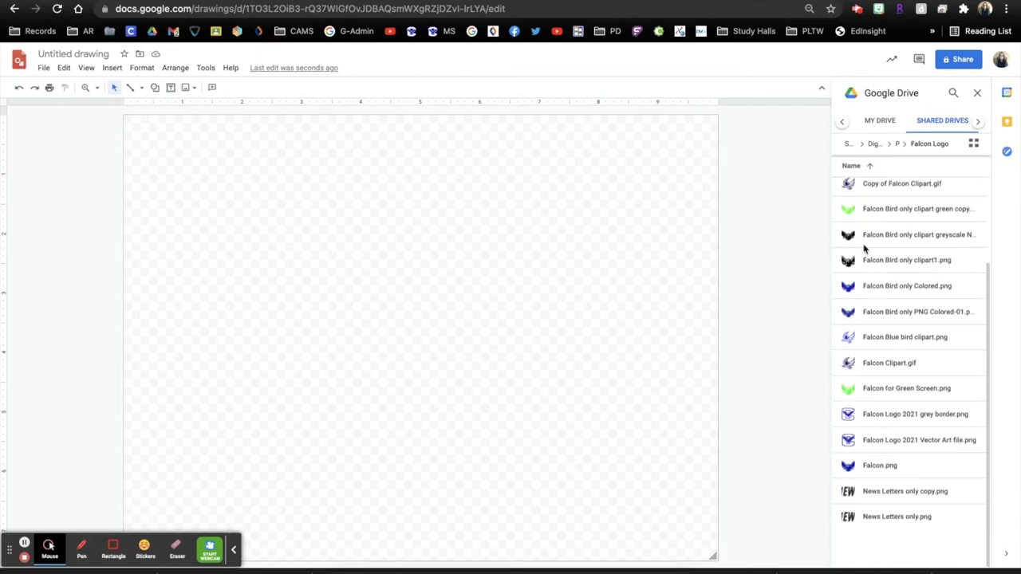
{"action": "left_click", "coordinate": [973, 144]}
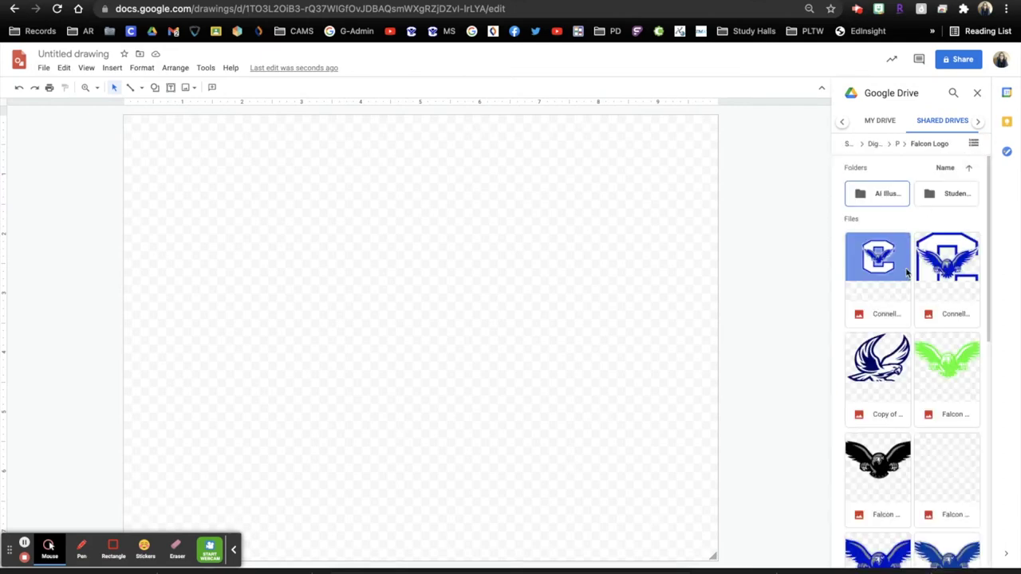
{"action": "scroll", "coordinate": [927, 314], "scroll_direction": "down", "scroll_amount": 2}
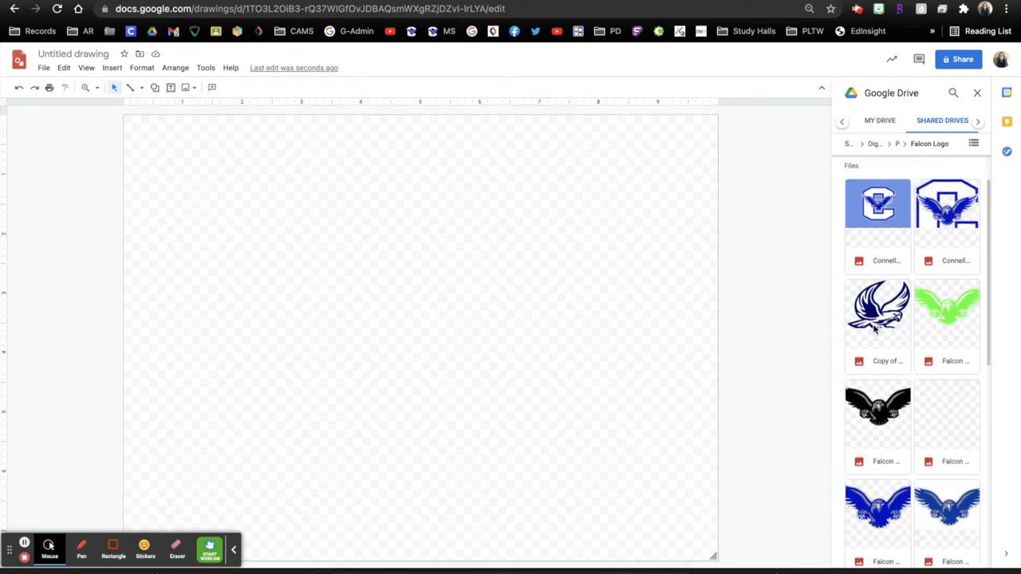
{"action": "scroll", "coordinate": [921, 355], "scroll_direction": "down", "scroll_amount": 1}
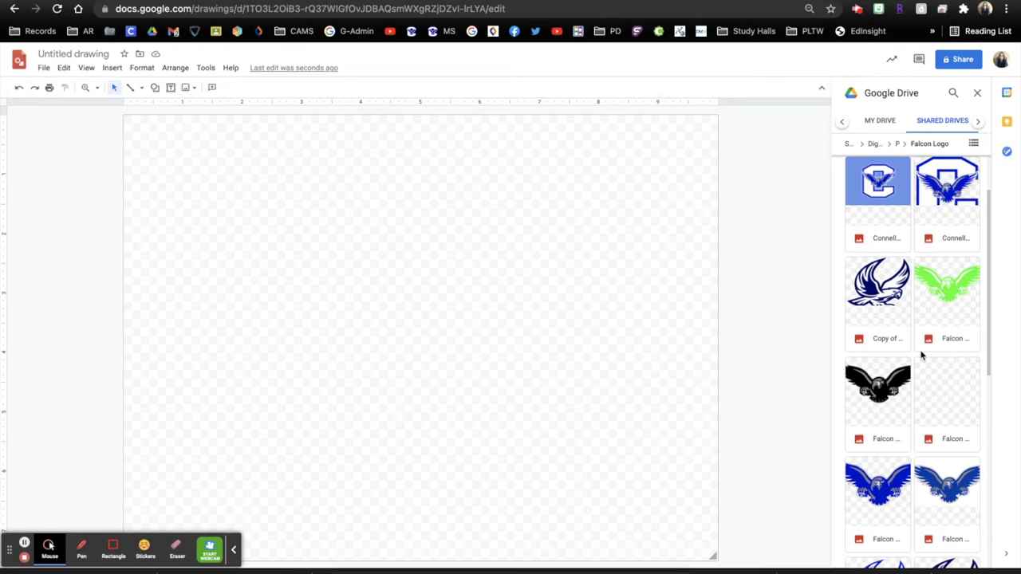
{"action": "left_click", "coordinate": [886, 201]}
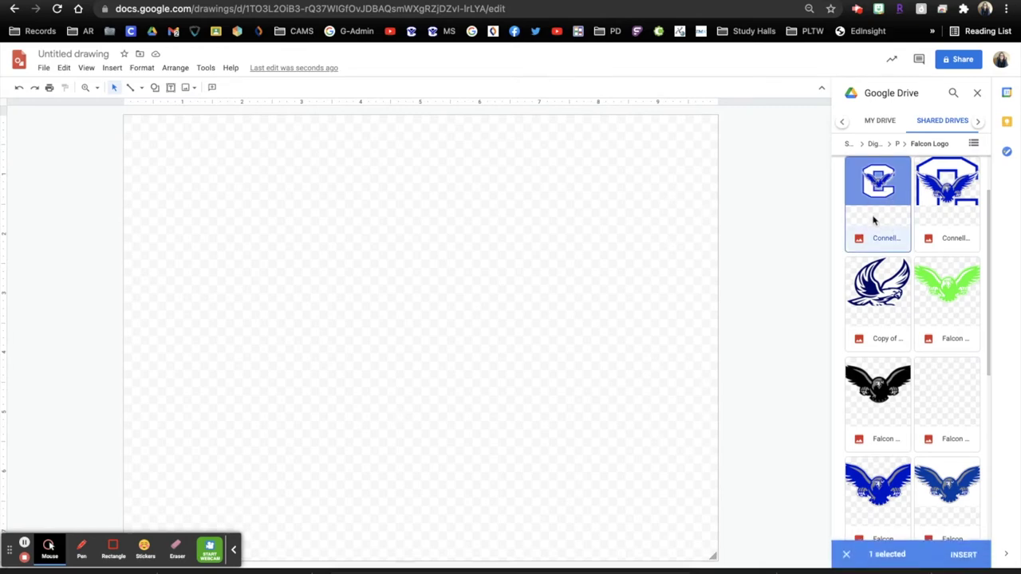
{"action": "scroll", "coordinate": [884, 363], "scroll_direction": "down", "scroll_amount": 5}
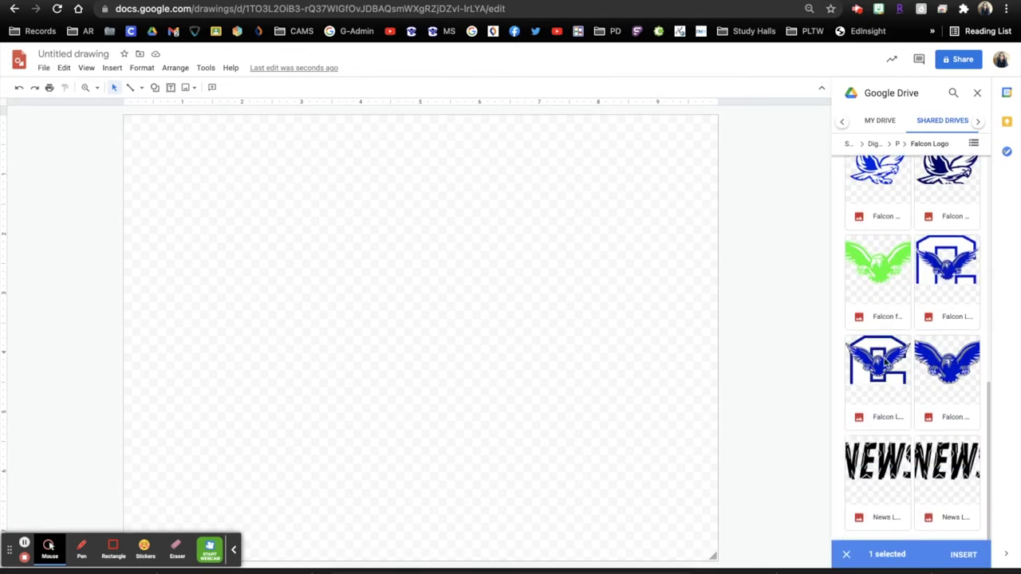
{"action": "left_click", "coordinate": [890, 366]}
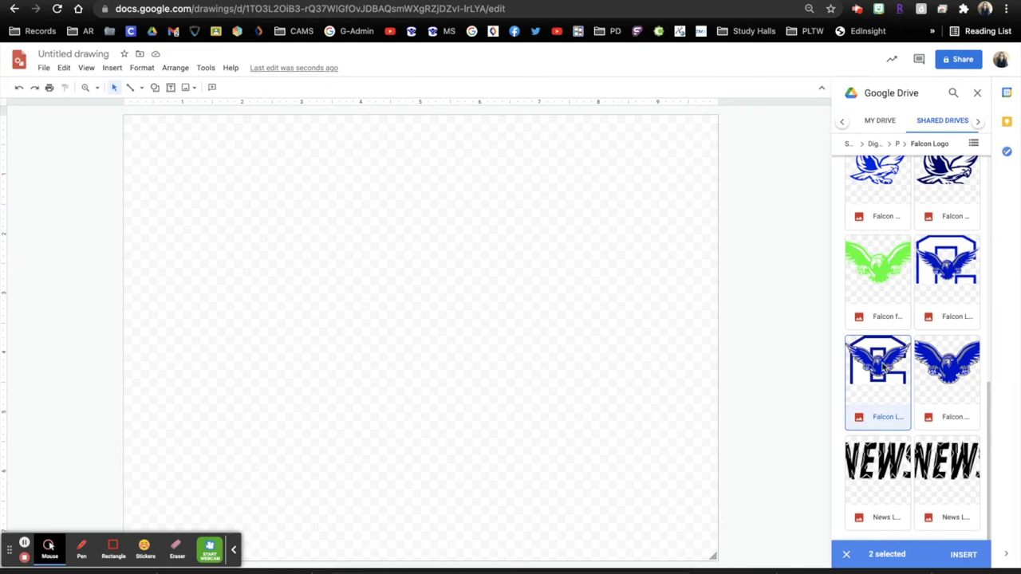
{"action": "left_click", "coordinate": [973, 143]}
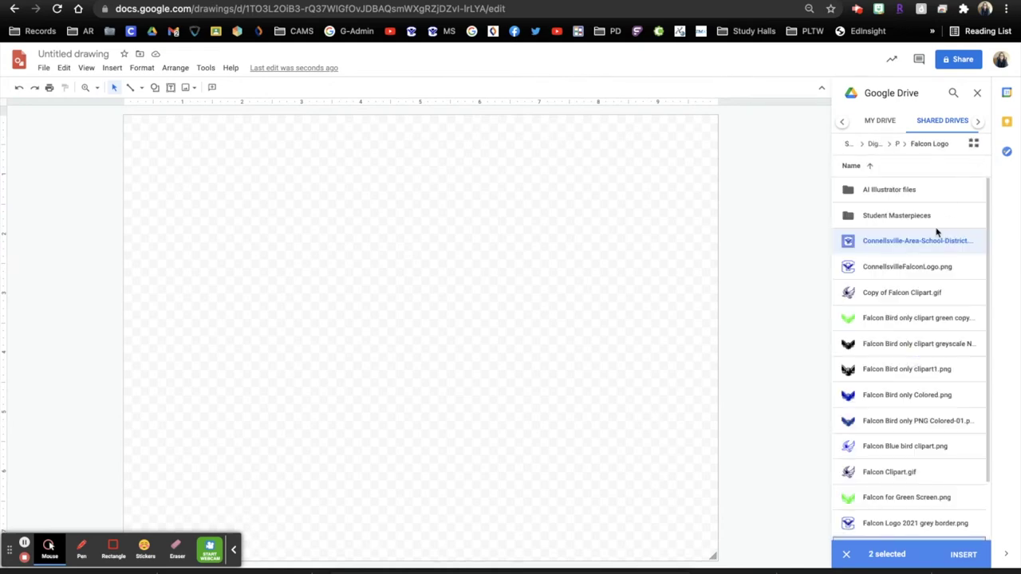
{"action": "scroll", "coordinate": [890, 395], "scroll_direction": "down", "scroll_amount": 3}
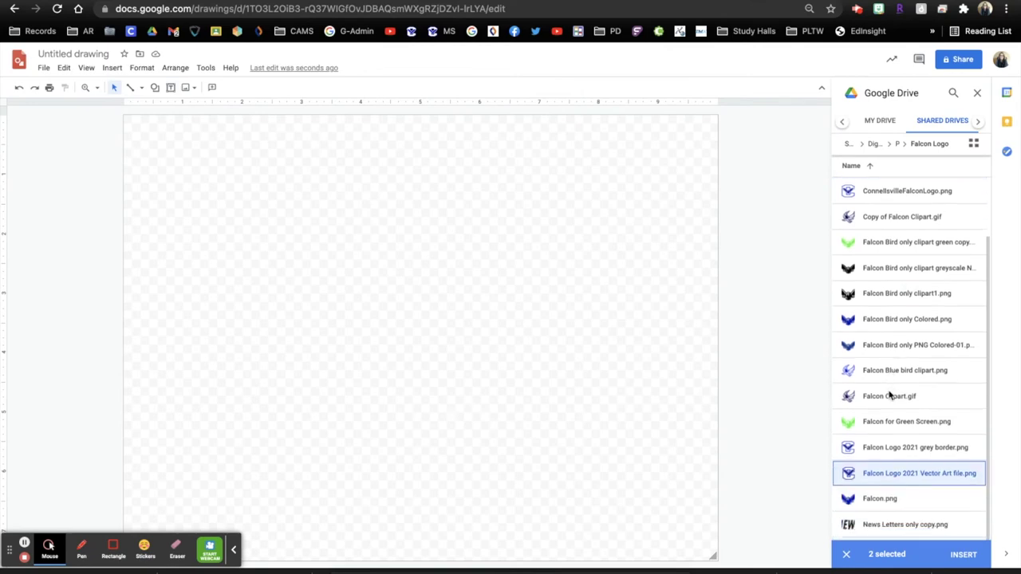
Insert Falcon Logo 2021 Vector Art file.png and shift it right to centre it.
{"action": "double_click", "coordinate": [872, 477]}
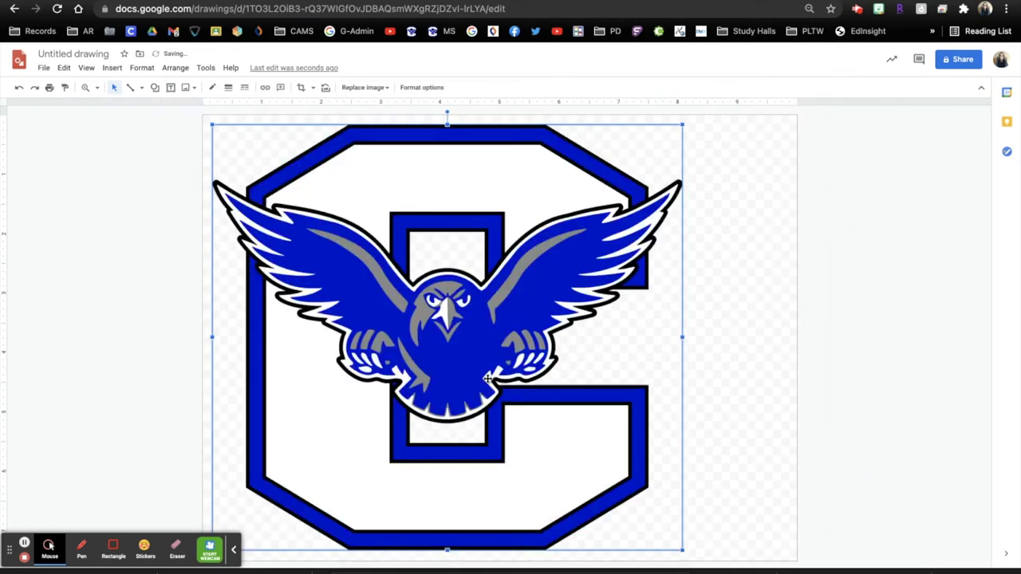
{"action": "left_click_drag", "start_coordinate": [487, 379], "coordinate": [523, 388]}
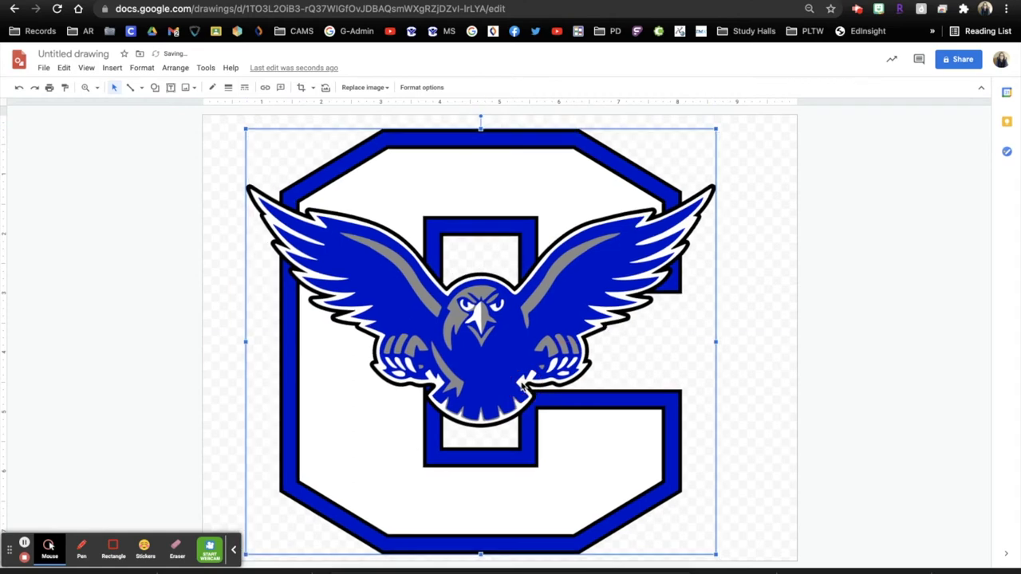
{"action": "left_click", "coordinate": [735, 309]}
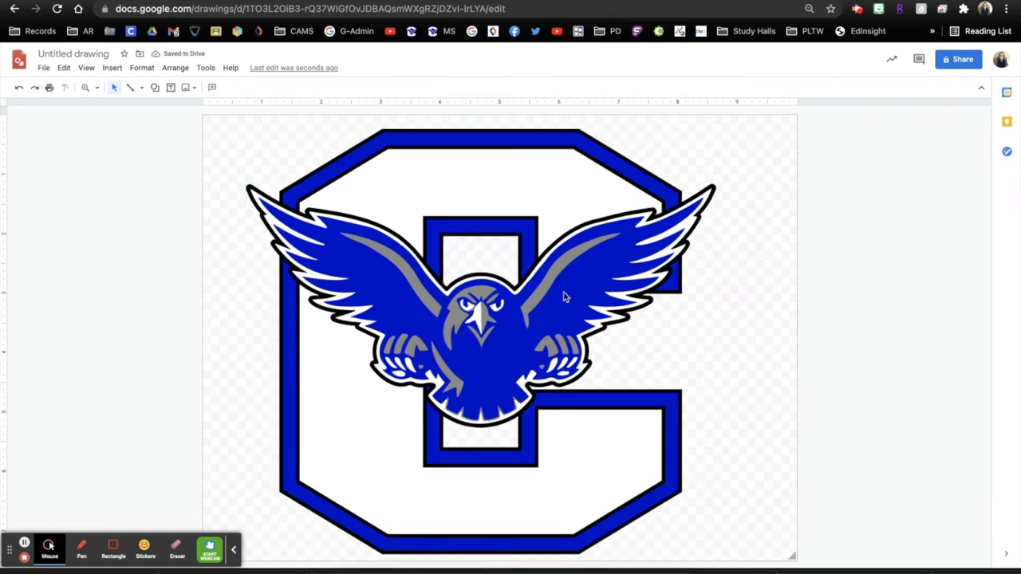
Download the drawing as a PNG image (.png) with its transparent background.
{"action": "left_click", "coordinate": [44, 68]}
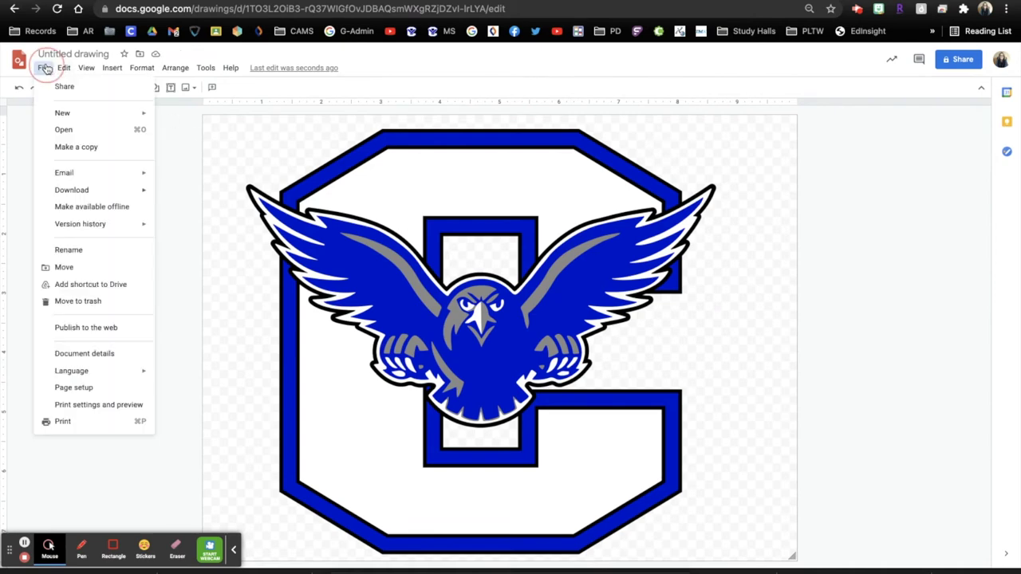
{"action": "mouse_move", "coordinate": [82, 191]}
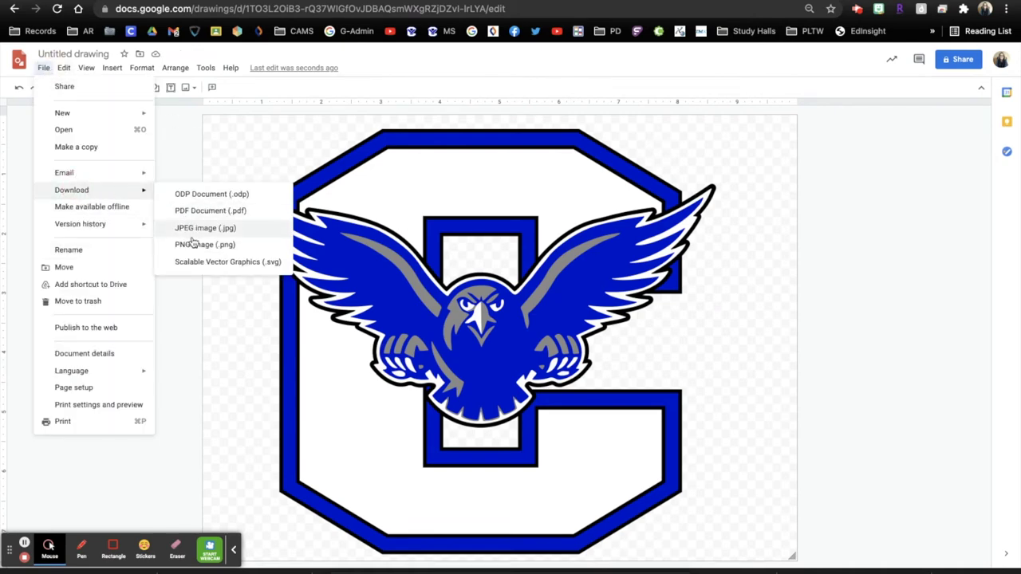
{"action": "left_click", "coordinate": [188, 244]}
{"action": "left_click", "coordinate": [494, 334]}
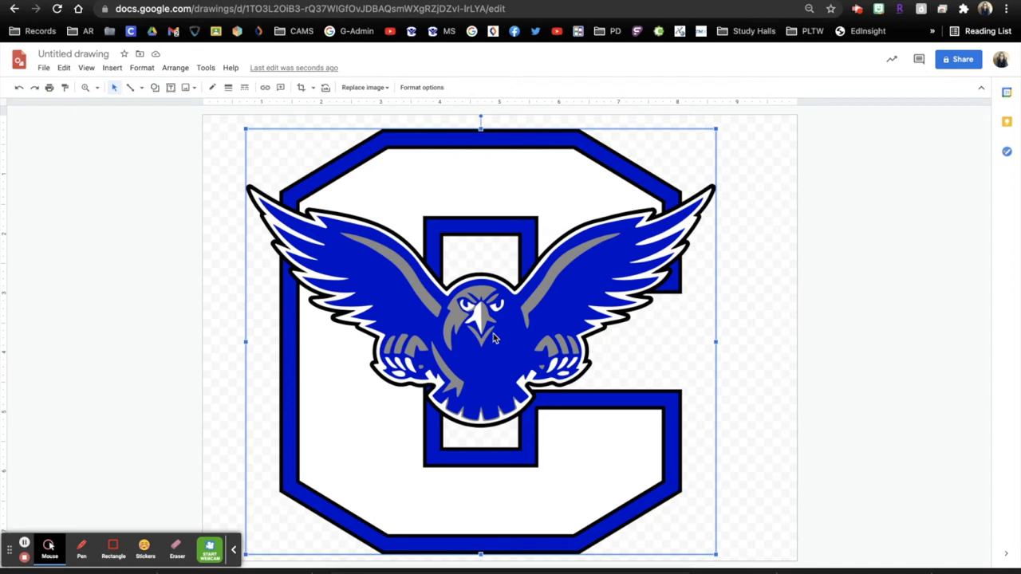
{"action": "left_click", "coordinate": [761, 249]}
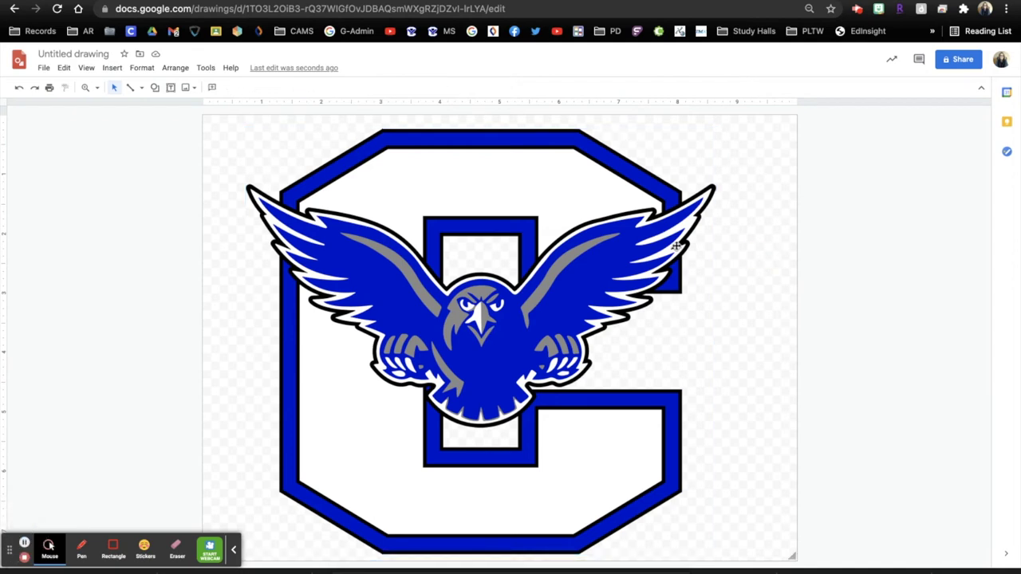
Set a dark grey gradient page background and nudge the logo slightly right.
{"action": "right_click", "coordinate": [757, 150]}
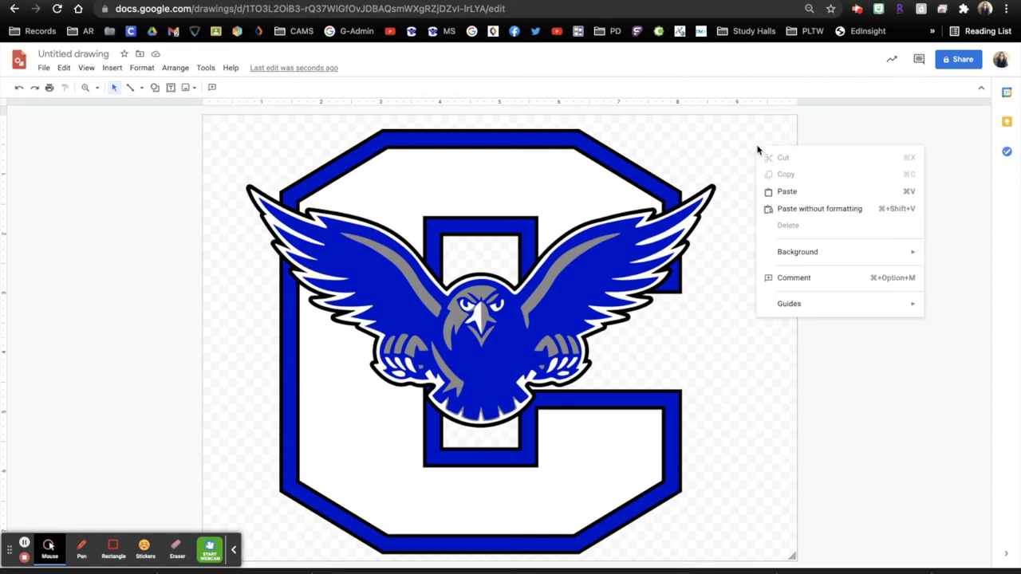
{"action": "mouse_move", "coordinate": [790, 252]}
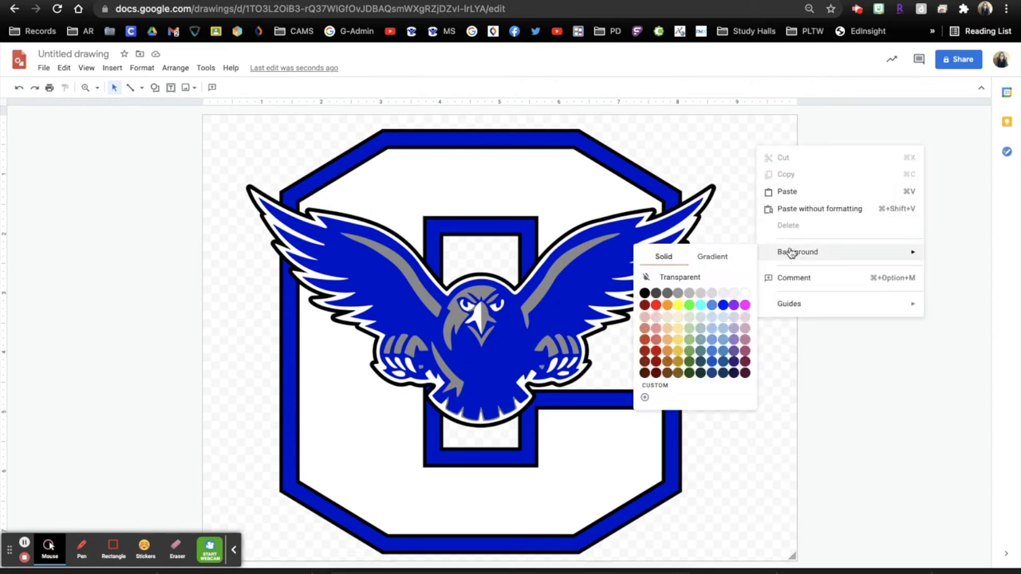
{"action": "left_click", "coordinate": [725, 257]}
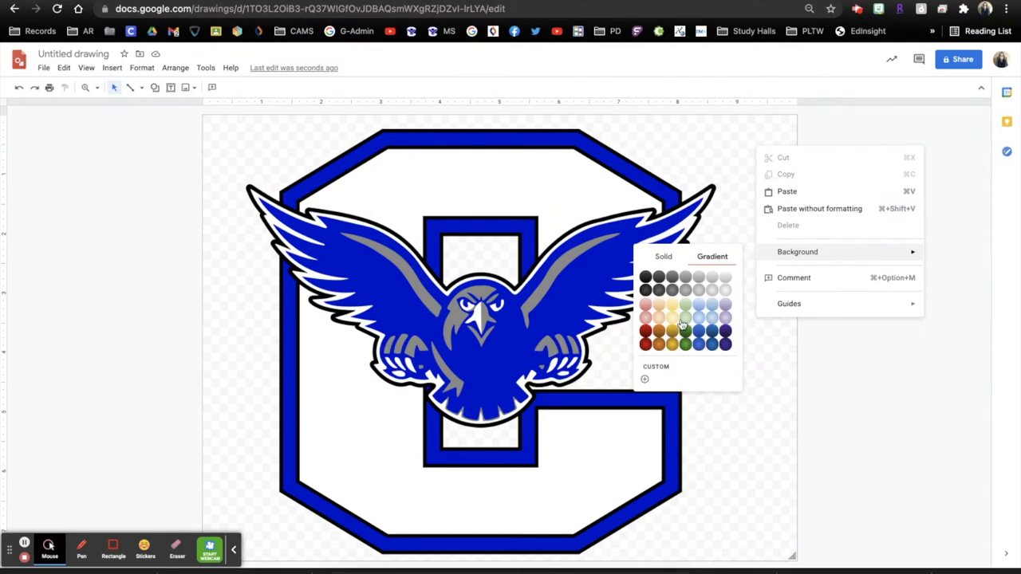
{"action": "left_click", "coordinate": [673, 283]}
{"action": "left_click", "coordinate": [616, 280]}
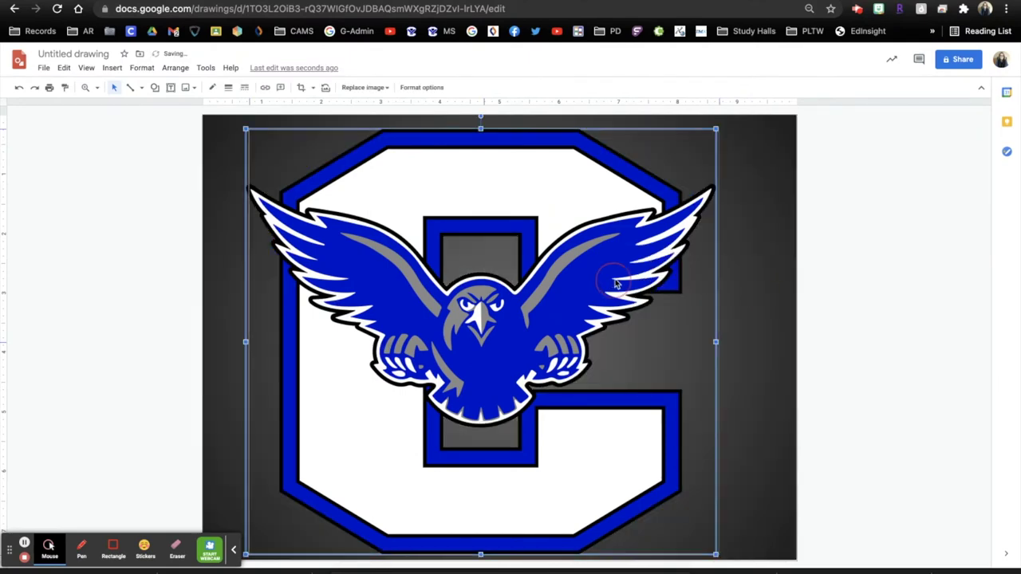
{"action": "left_click_drag", "start_coordinate": [617, 281], "coordinate": [624, 280]}
{"action": "left_click", "coordinate": [733, 290]}
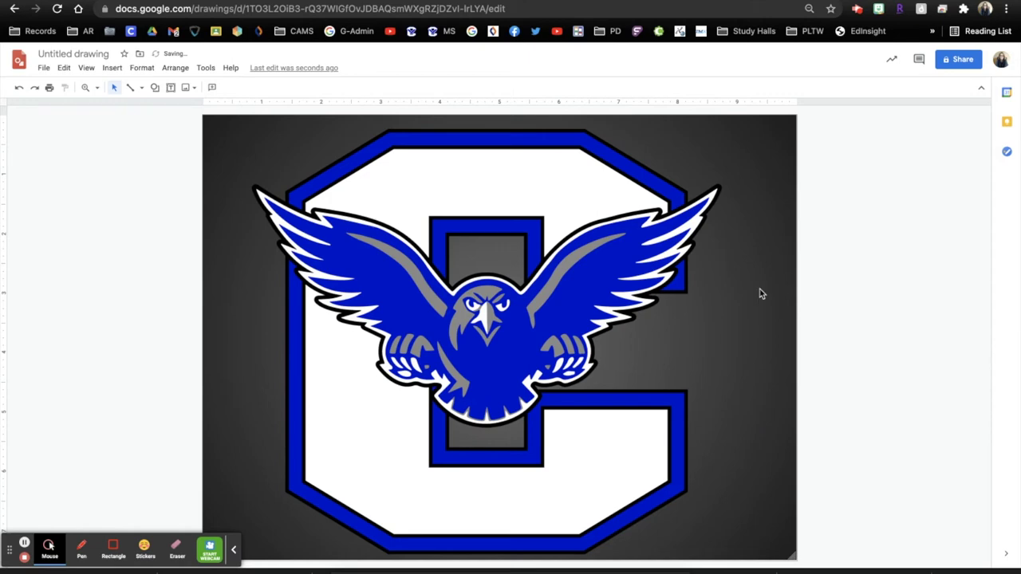
Bring up the File > Download options, then dismiss them without exporting.
{"action": "left_click", "coordinate": [44, 68]}
{"action": "mouse_move", "coordinate": [80, 190]}
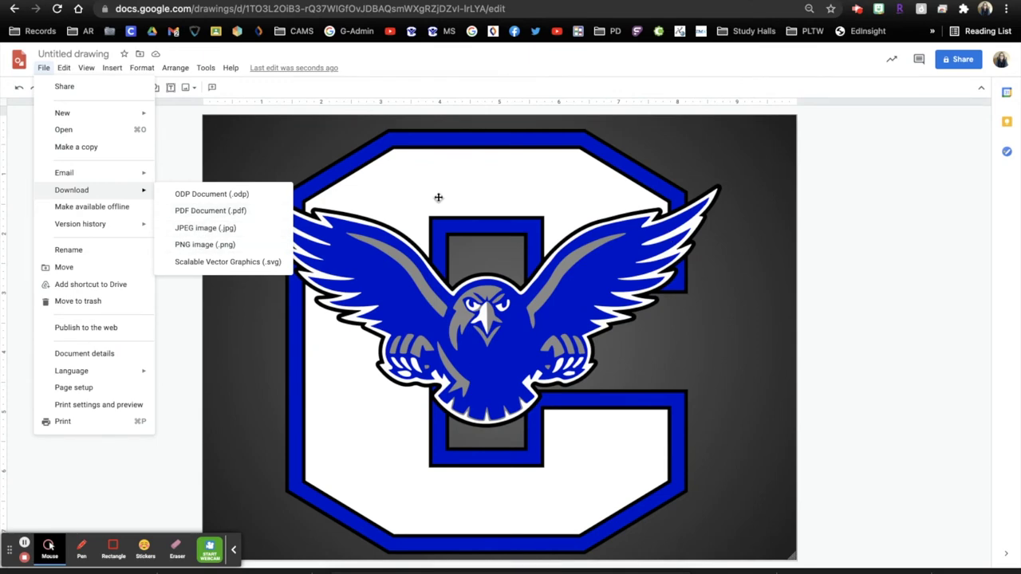
{"action": "left_click", "coordinate": [737, 270]}
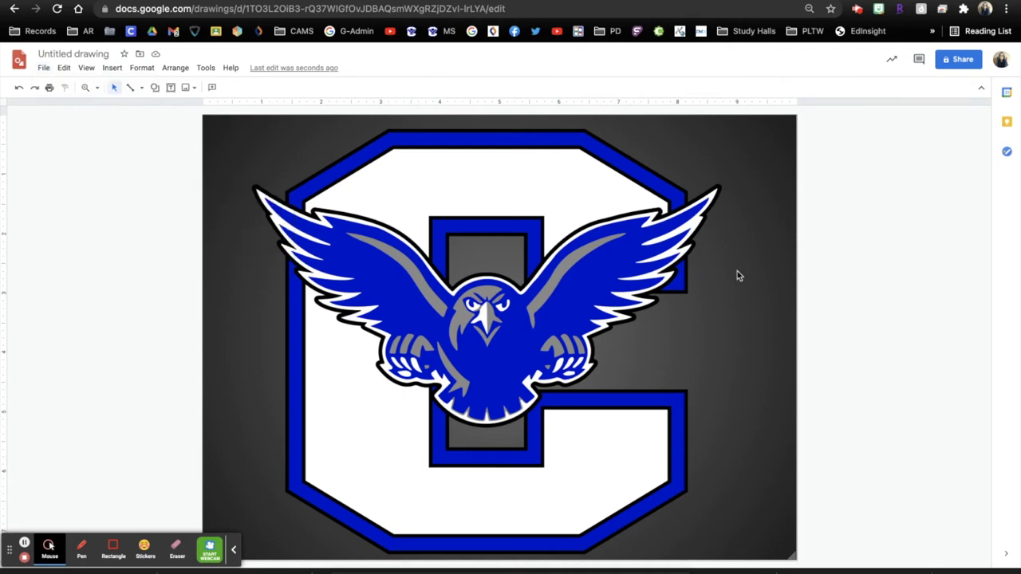
Set the canvas background back to Solid > Transparent.
{"action": "right_click", "coordinate": [737, 275]}
{"action": "mouse_move", "coordinate": [774, 382]}
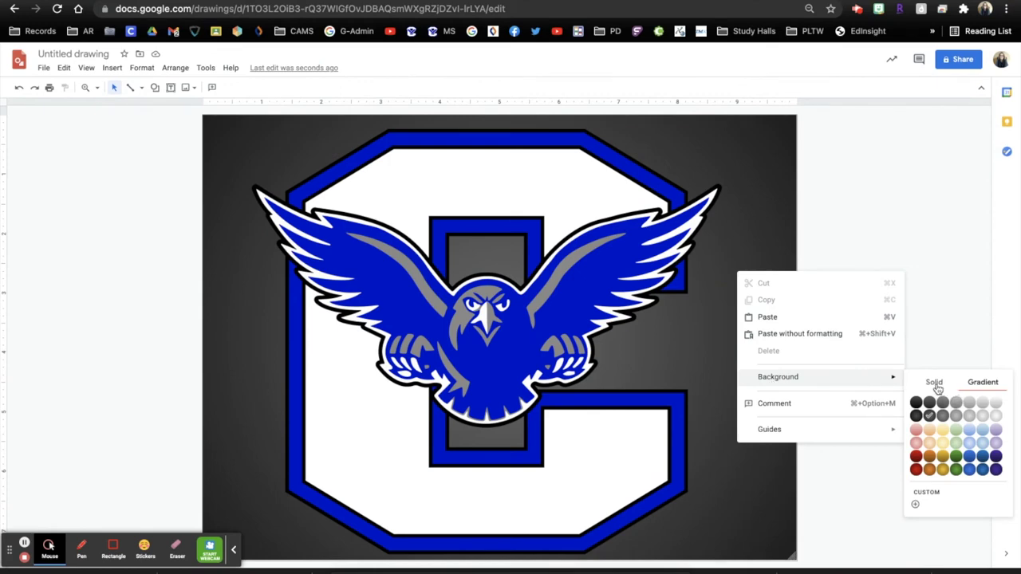
{"action": "left_click", "coordinate": [949, 404]}
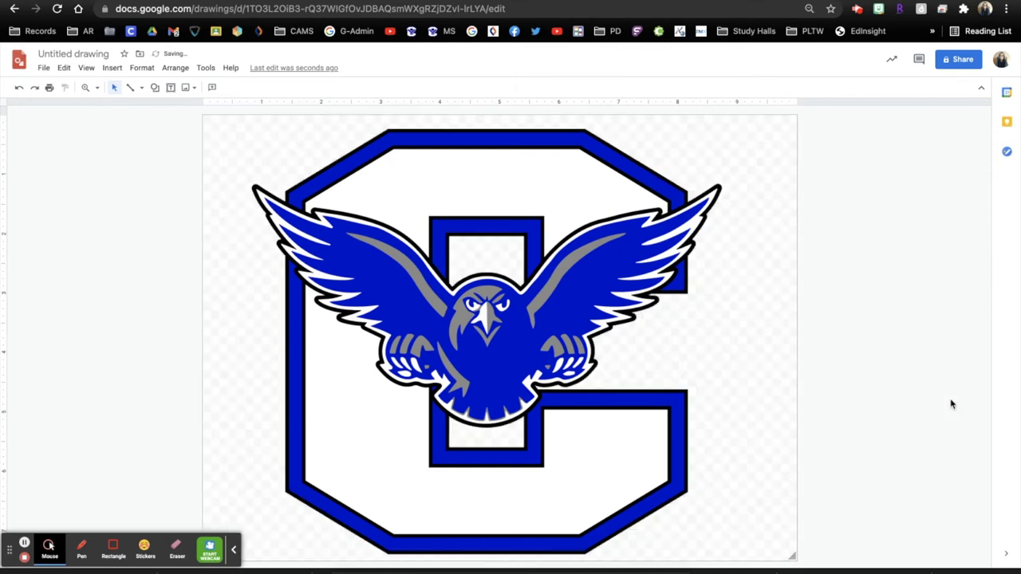
Download the drawing as a JPEG image (.jpg).
{"action": "left_click", "coordinate": [630, 284]}
{"action": "left_click", "coordinate": [143, 202]}
{"action": "left_click", "coordinate": [44, 68]}
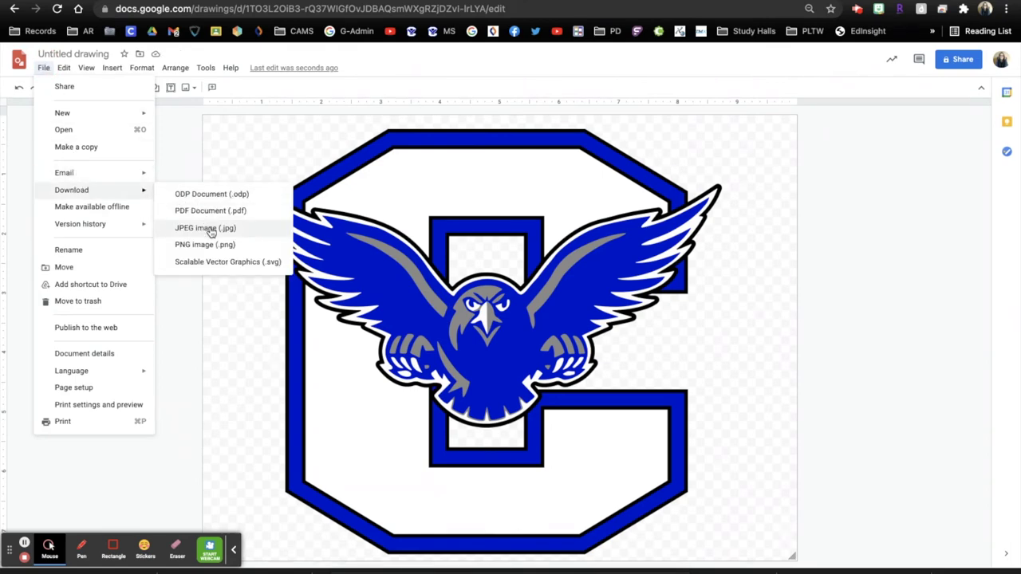
{"action": "left_click", "coordinate": [210, 230]}
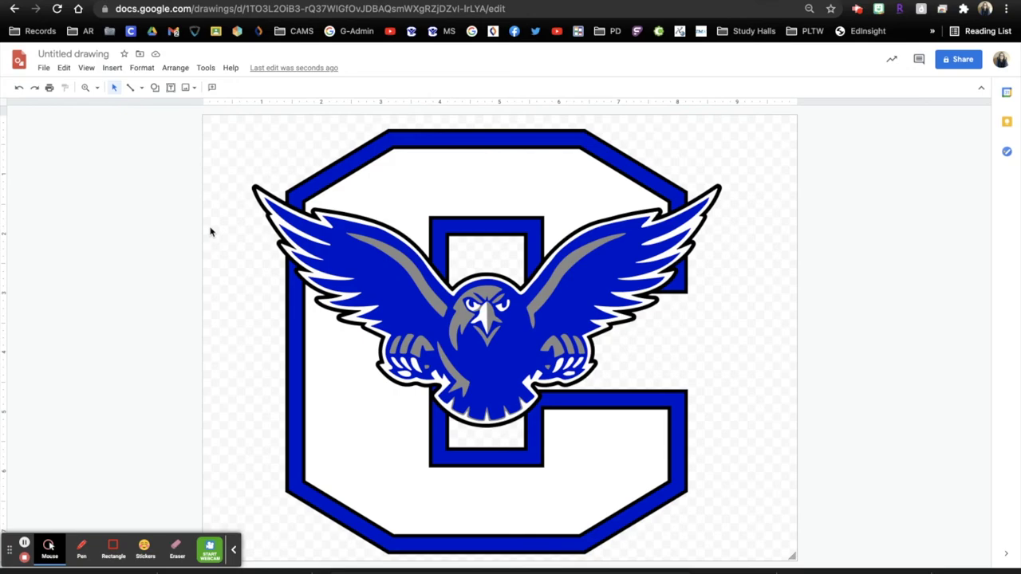
Leave full screen, open Downloads in Finder, and Quick Look Untitled drawing (2).png.
{"action": "left_click", "coordinate": [48, 4]}
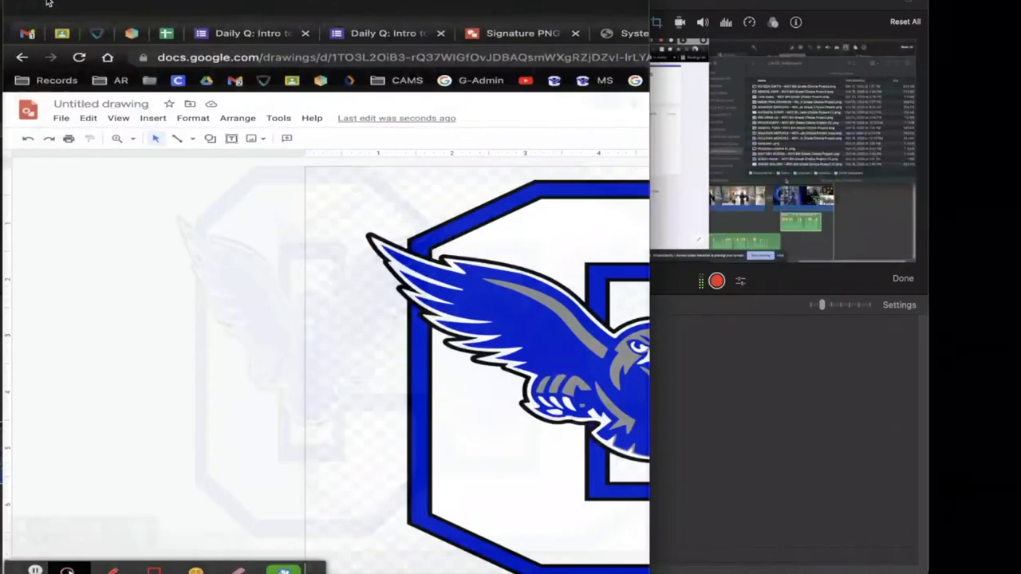
{"action": "left_click", "coordinate": [205, 542]}
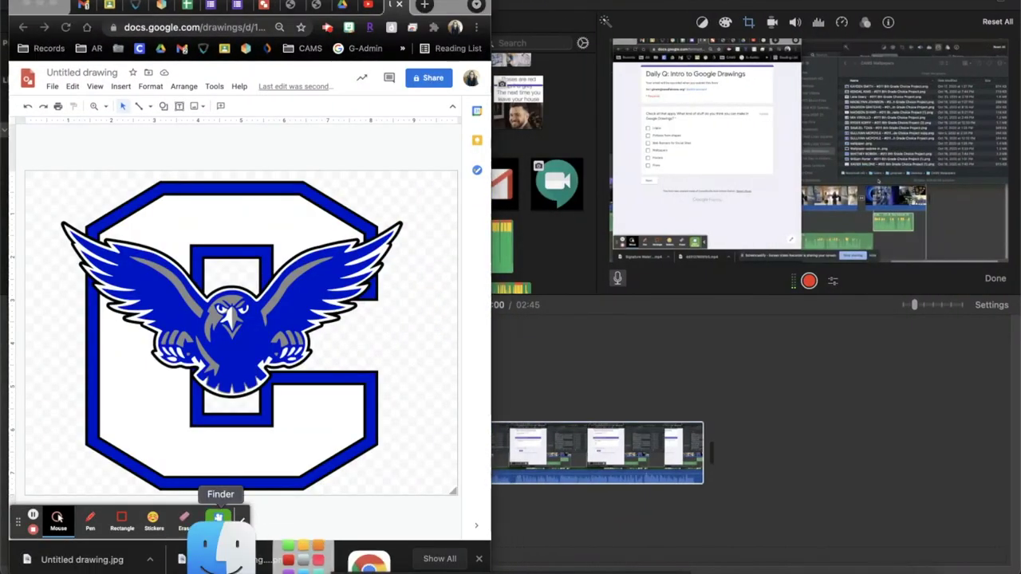
{"action": "left_click", "coordinate": [630, 112]}
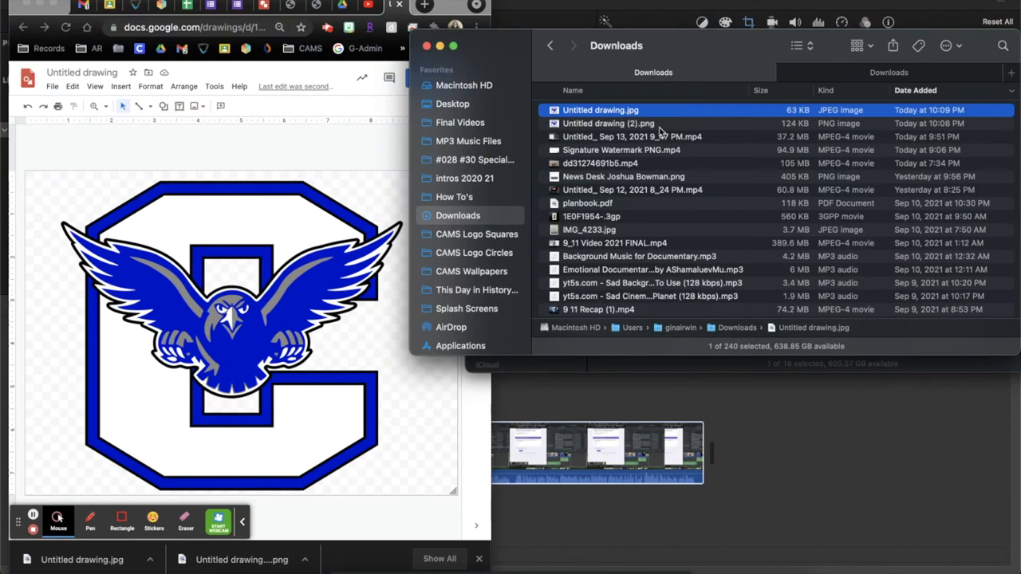
{"action": "left_click", "coordinate": [652, 125]}
{"action": "key", "text": "space"}
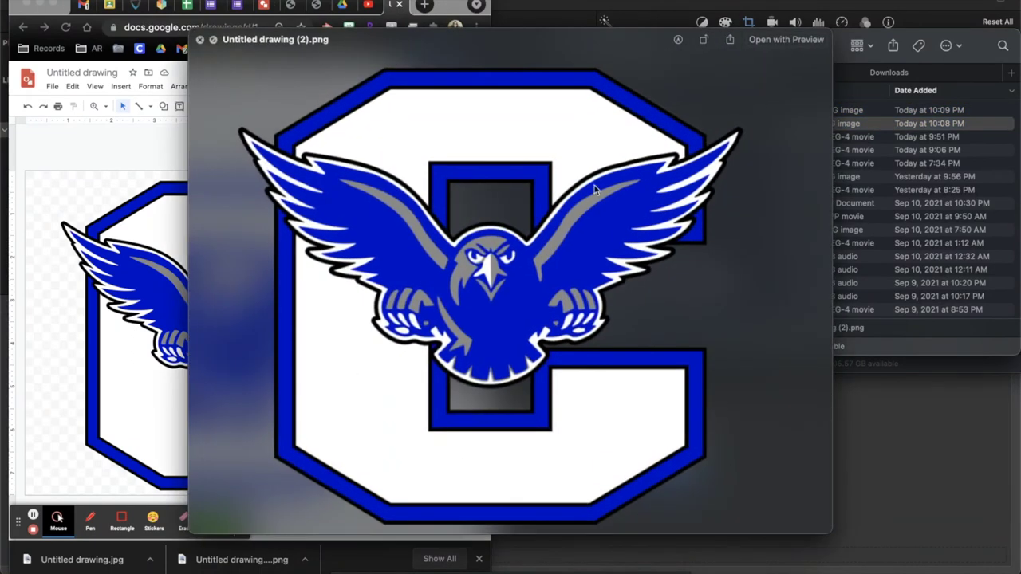
{"action": "key", "text": "space"}
Quick Look Untitled drawing.jpg, zooming in to inspect the JPEG quality.
{"action": "left_click", "coordinate": [639, 112]}
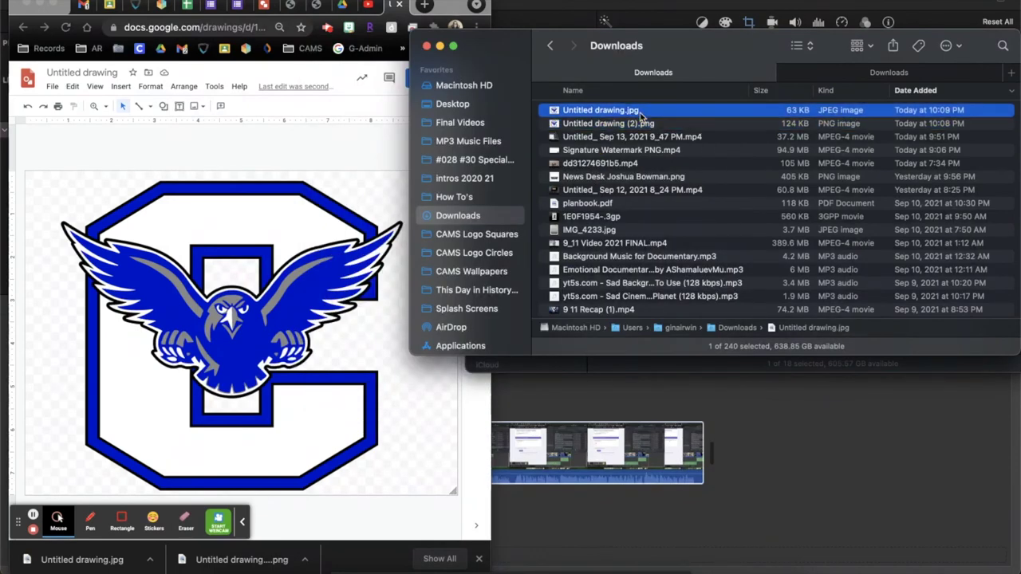
{"action": "key", "text": "space"}
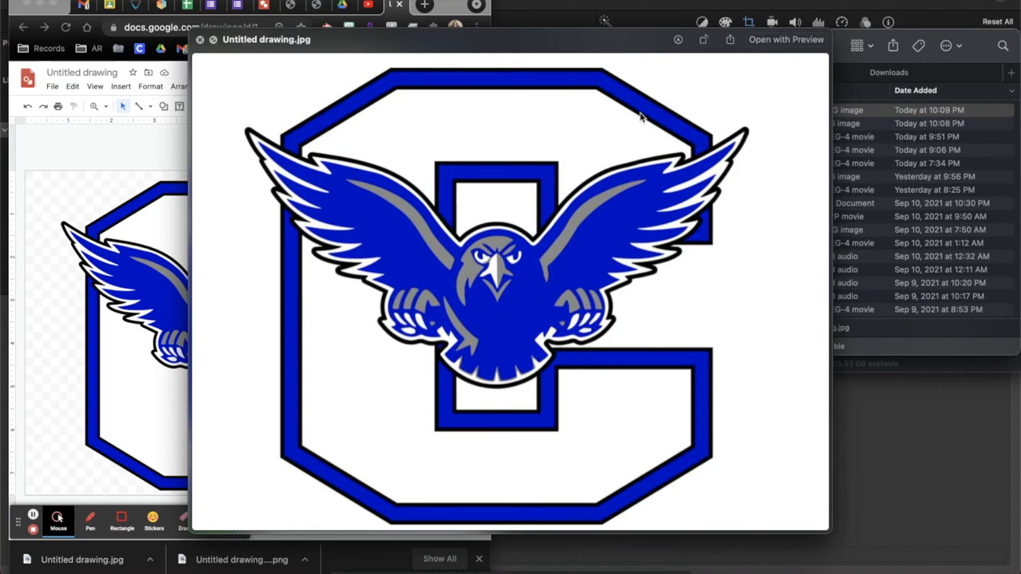
{"action": "scroll", "coordinate": [590, 186], "scroll_direction": "up", "scroll_amount": 5}
{"action": "scroll", "coordinate": [590, 186], "scroll_direction": "up", "scroll_amount": 5}
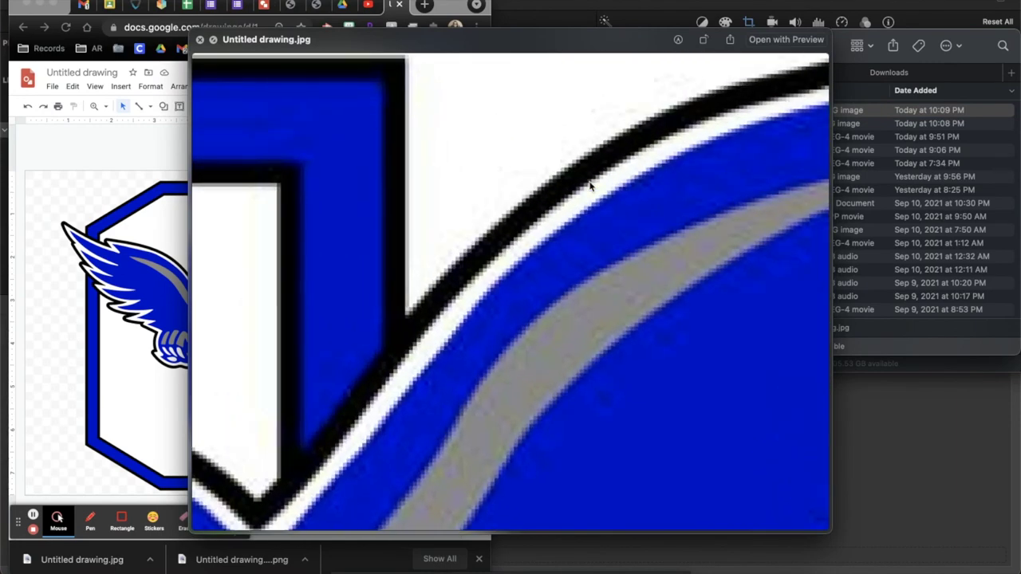
{"action": "scroll", "coordinate": [563, 207], "scroll_direction": "down", "scroll_amount": 2}
{"action": "scroll", "coordinate": [563, 207], "scroll_direction": "up", "scroll_amount": 3}
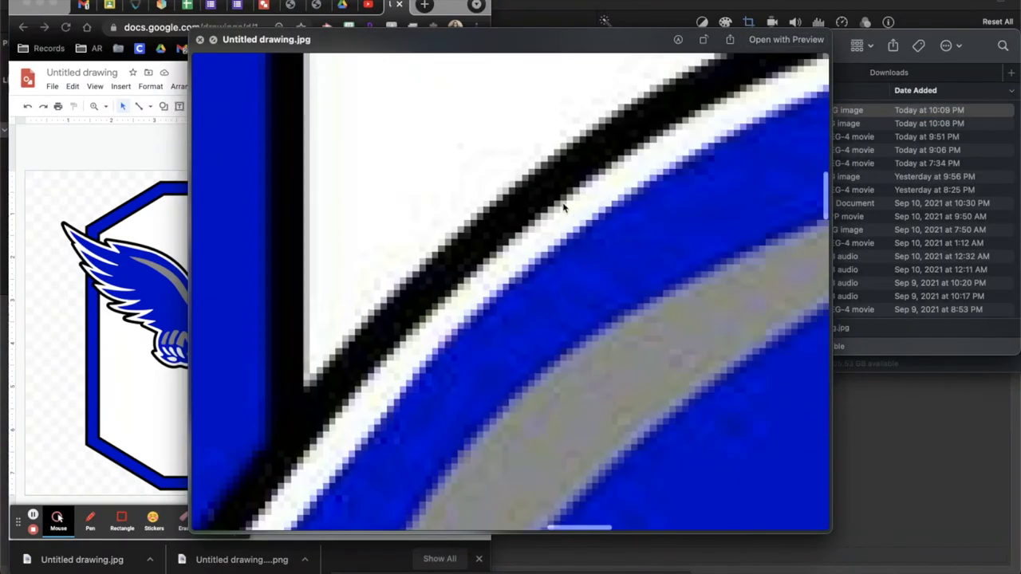
{"action": "scroll", "coordinate": [563, 207], "scroll_direction": "down", "scroll_amount": 3}
{"action": "scroll", "coordinate": [563, 208], "scroll_direction": "down", "scroll_amount": 5}
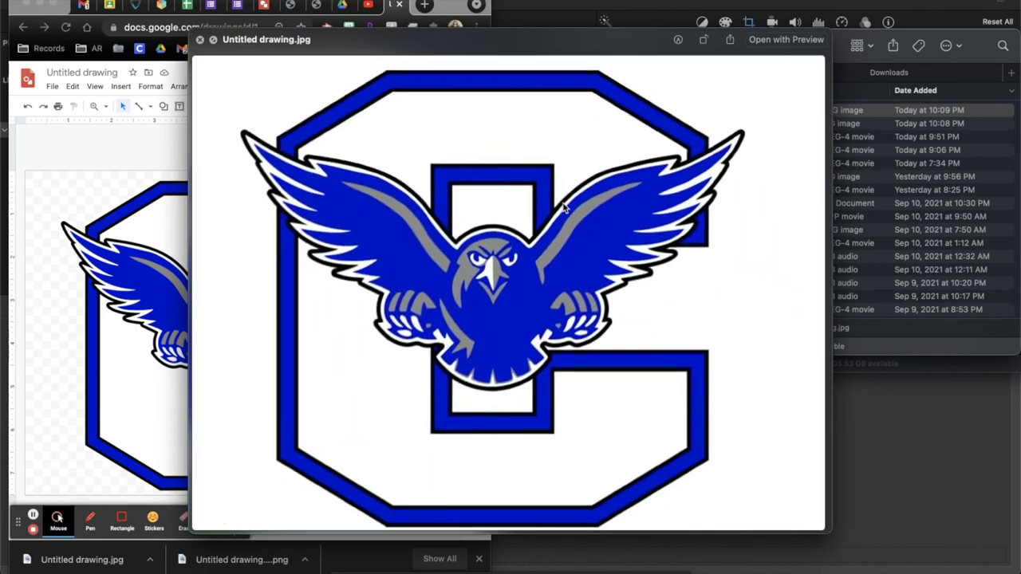
{"action": "key", "text": "space"}
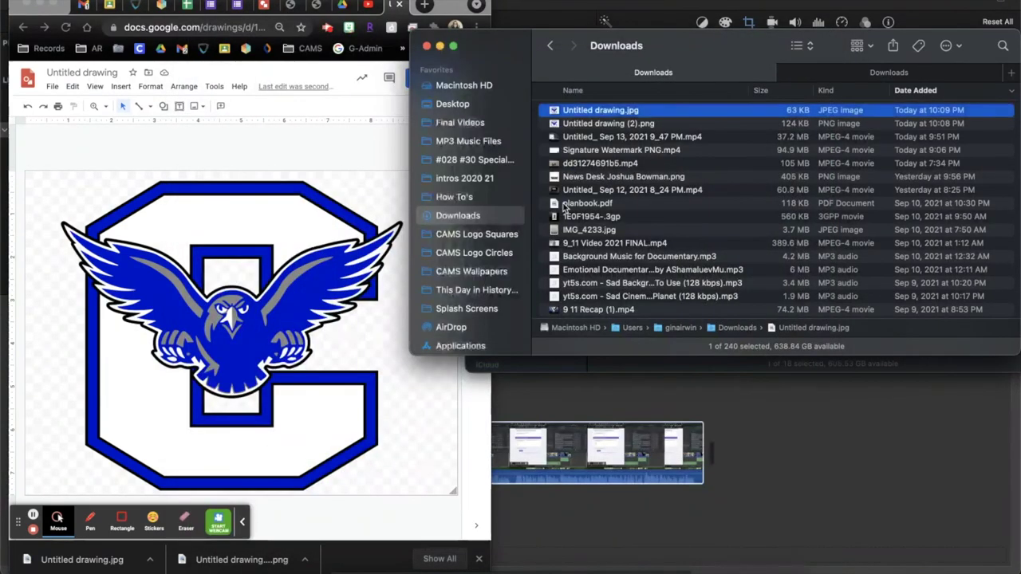
Preview Untitled drawing (2).png again with zooming to compare, then return to Google Drawings.
{"action": "key", "text": "Down"}
{"action": "key", "text": "space"}
{"action": "scroll", "coordinate": [527, 243], "scroll_direction": "up", "scroll_amount": 3}
{"action": "scroll", "coordinate": [526, 242], "scroll_direction": "up", "scroll_amount": 5}
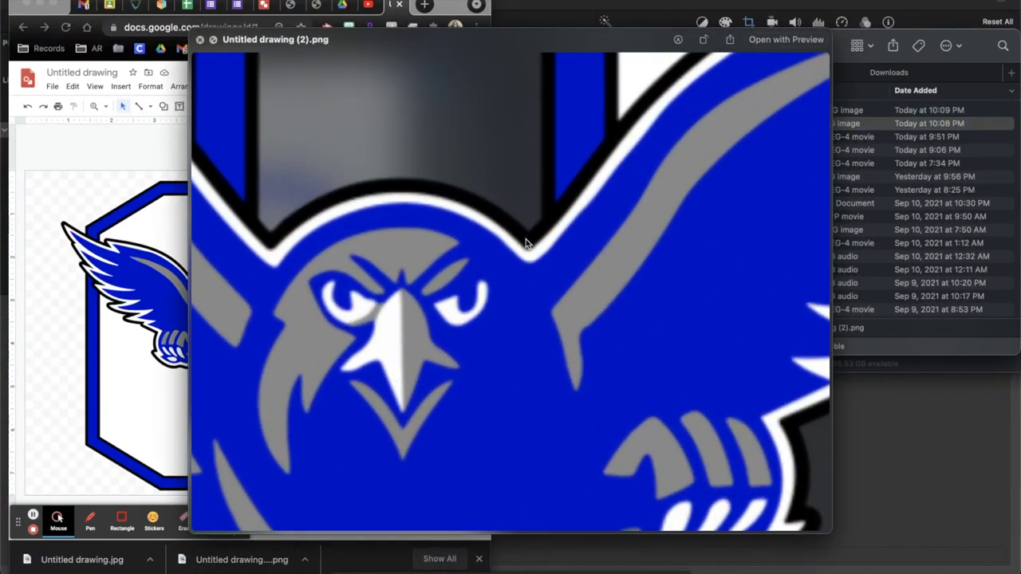
{"action": "scroll", "coordinate": [558, 209], "scroll_direction": "down", "scroll_amount": 2}
{"action": "scroll", "coordinate": [558, 209], "scroll_direction": "down", "scroll_amount": 3}
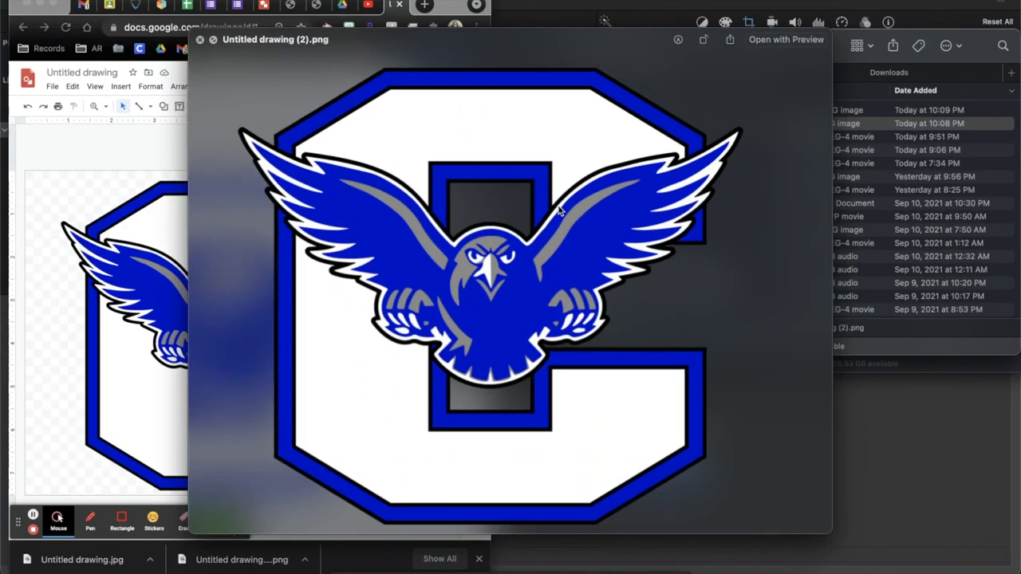
{"action": "scroll", "coordinate": [558, 209], "scroll_direction": "up", "scroll_amount": 3}
{"action": "scroll", "coordinate": [560, 211], "scroll_direction": "down", "scroll_amount": 2}
{"action": "scroll", "coordinate": [560, 210], "scroll_direction": "down", "scroll_amount": 2}
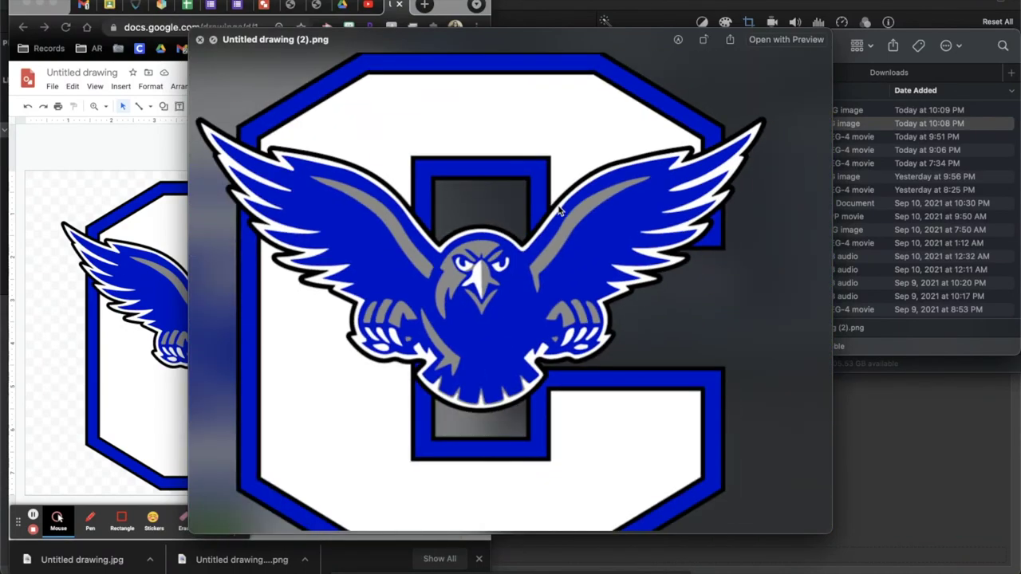
{"action": "scroll", "coordinate": [560, 211], "scroll_direction": "down", "scroll_amount": 1}
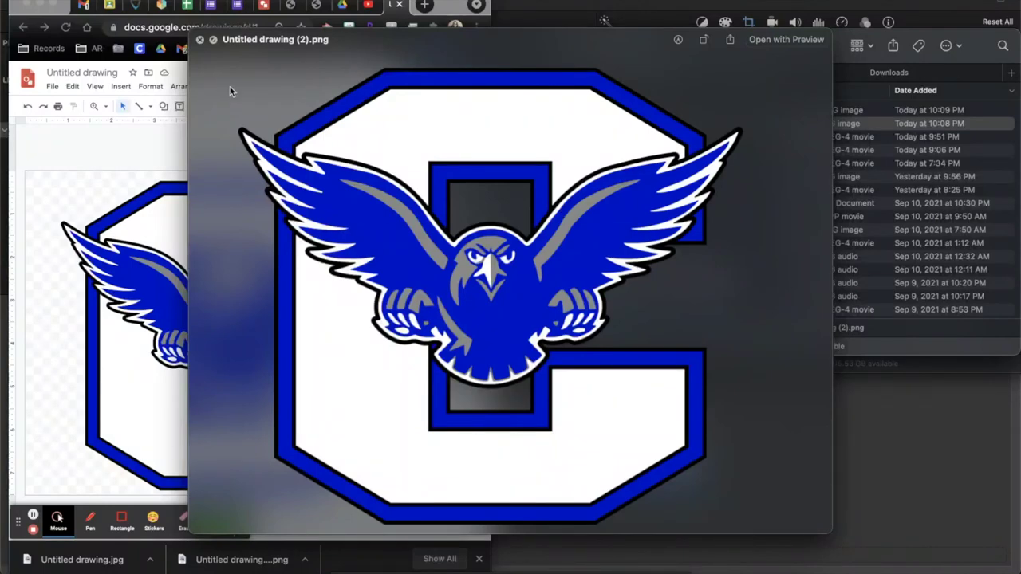
{"action": "left_click", "coordinate": [200, 39]}
{"action": "left_click", "coordinate": [81, 97]}
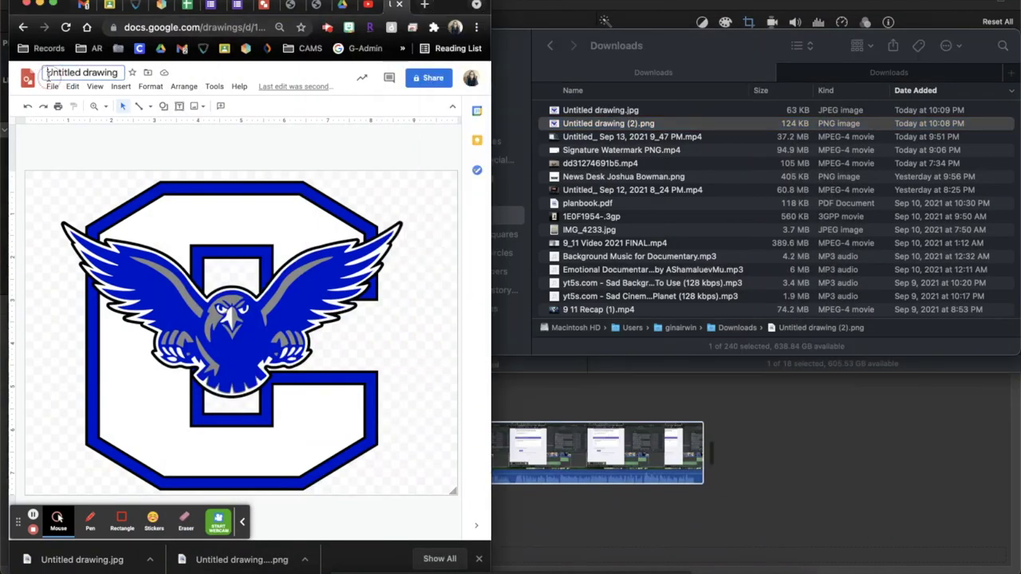
Bring up the File > Download formats list with the PNG image option highlighted.
{"action": "left_click", "coordinate": [52, 86]}
{"action": "mouse_move", "coordinate": [90, 211]}
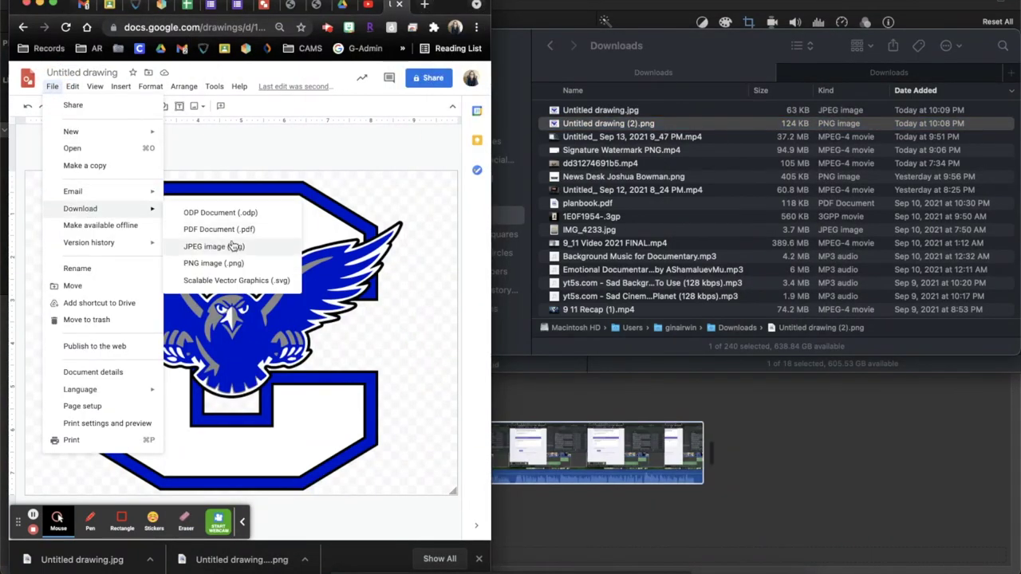